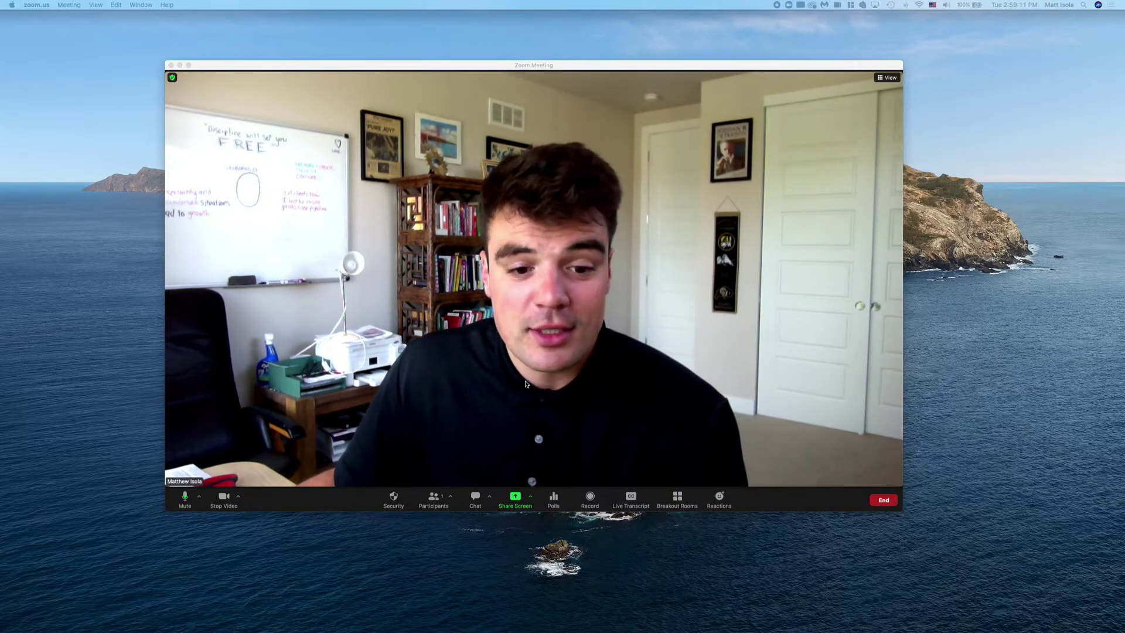
# - End the running Zoom test meeting from the meeting toolbar
pyautogui.click(883, 500)
# - End the meeting for all, dismiss the Zoom Chat tip, and reposition the Zoom window
pyautogui.click(847, 455)
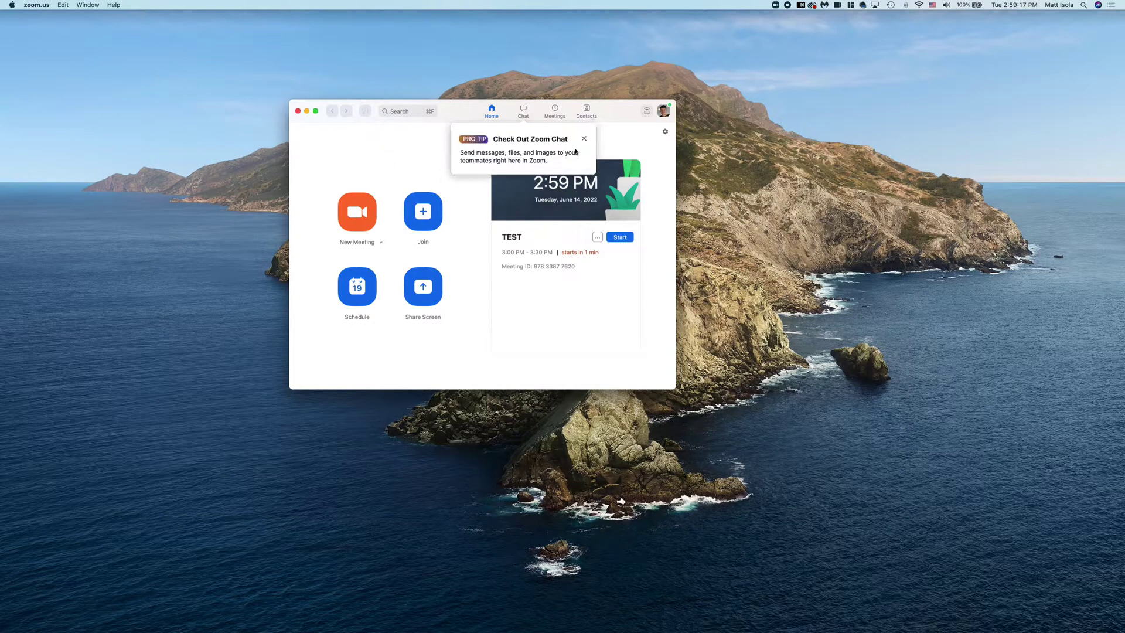
pyautogui.click(584, 140)
pyautogui.moveTo(455, 118); pyautogui.dragTo(486, 157)
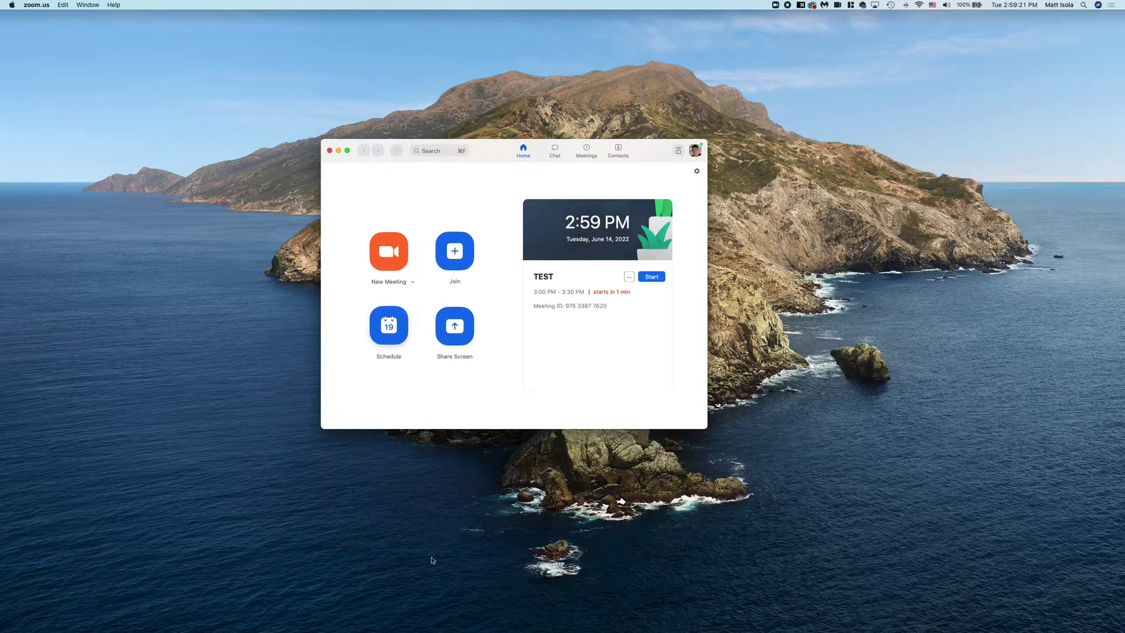
pyautogui.moveTo(438, 630)
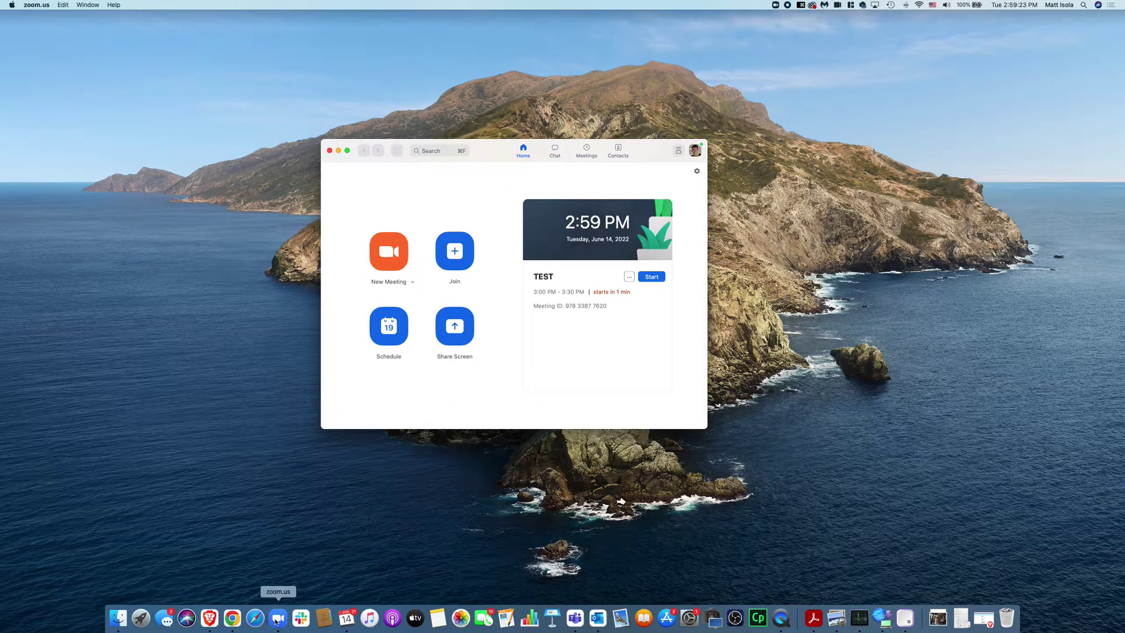
pyautogui.moveTo(492, 146); pyautogui.dragTo(509, 160)
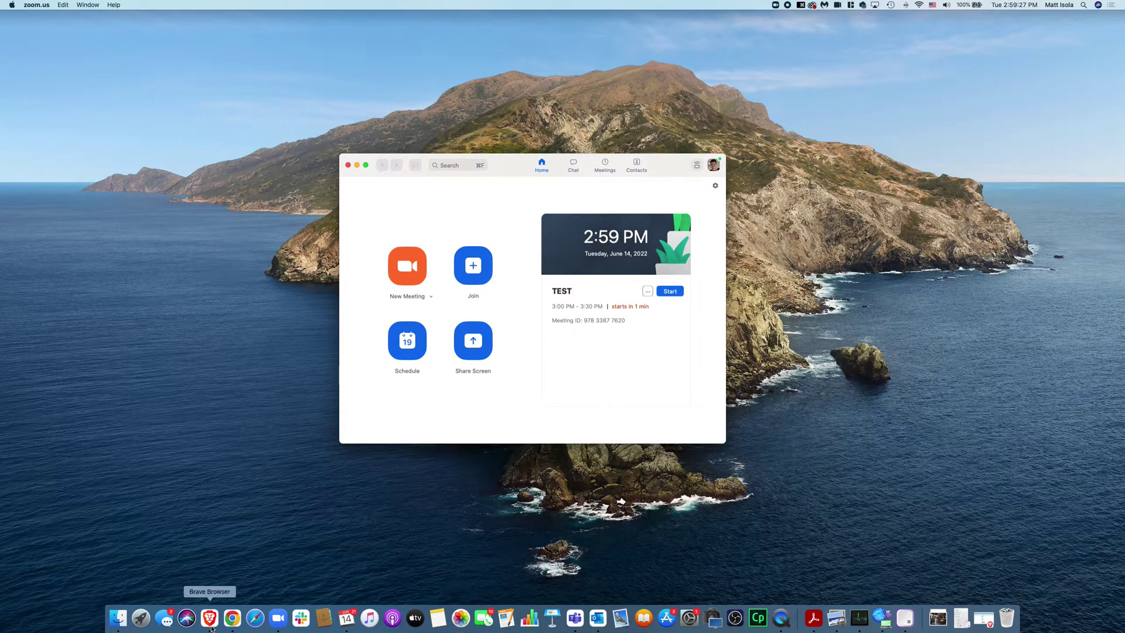
# - In Brave, start downloading Zoom Client 5.10.7 from the Download Center, then cancel the save
pyautogui.click(211, 622)
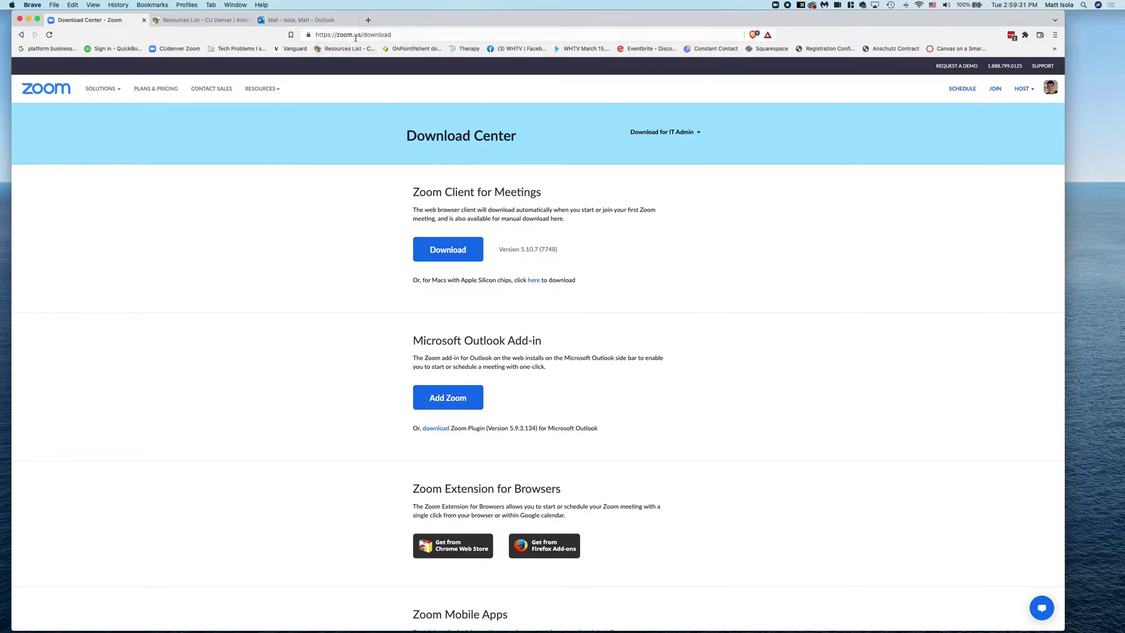
pyautogui.click(383, 36)
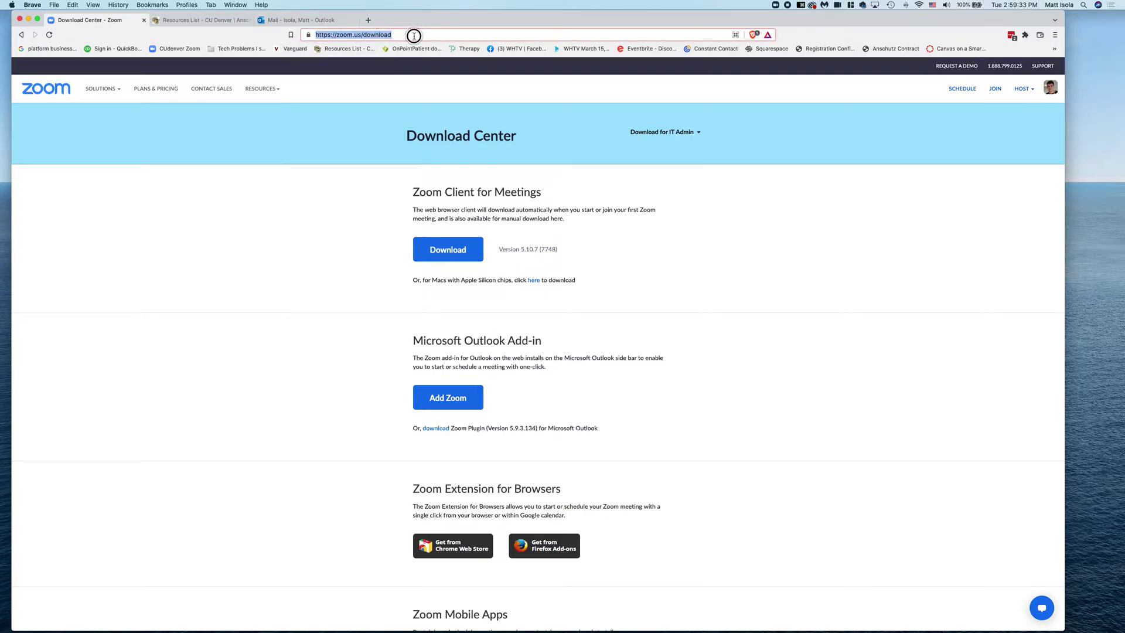
pyautogui.click(414, 36)
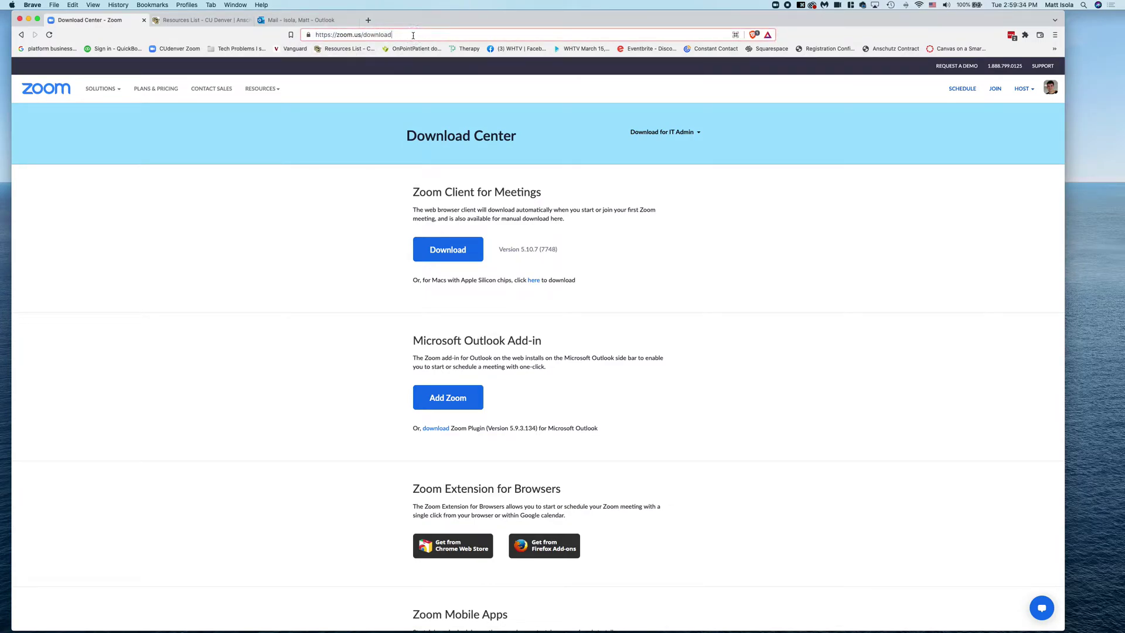
pyautogui.click(454, 253)
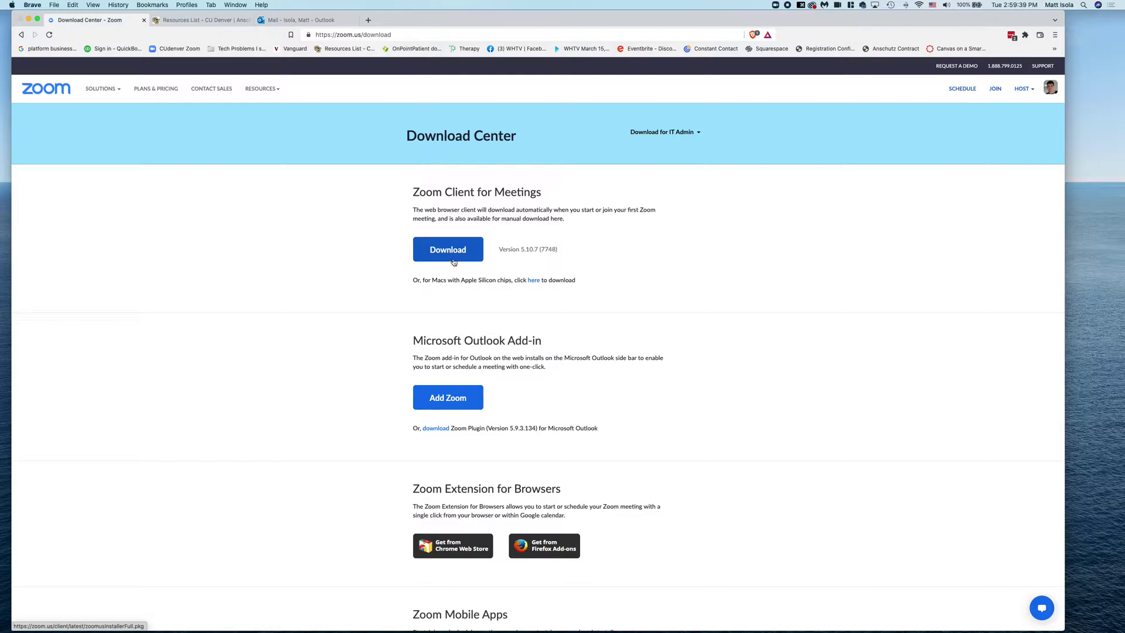
pyautogui.click(708, 340)
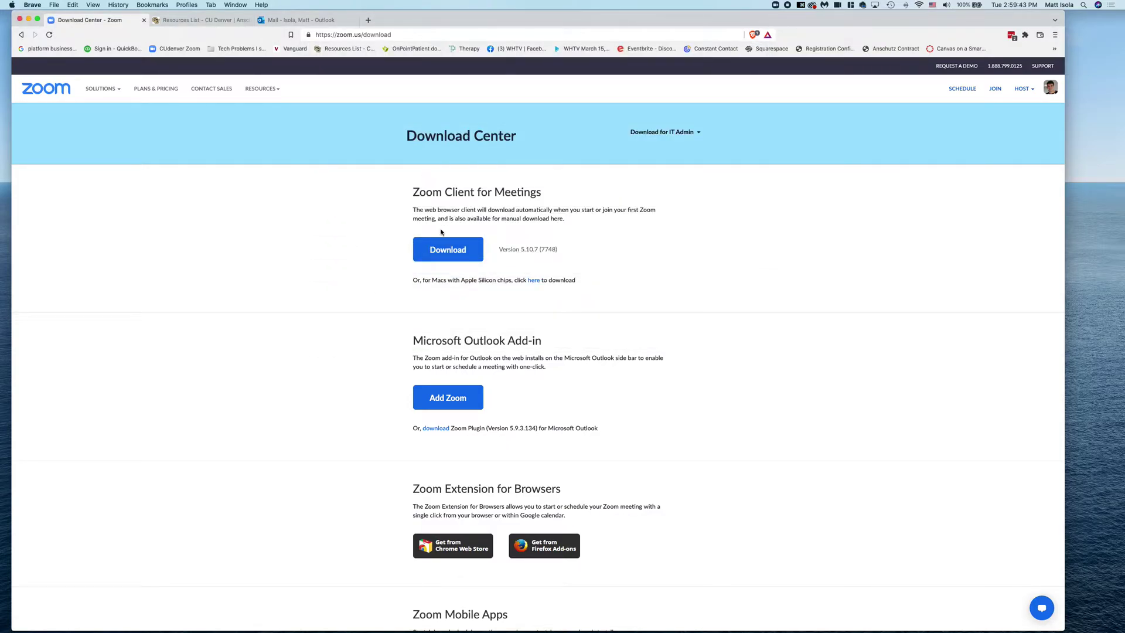
# - Return to Zoom and schedule a new meeting with the topic 'Test Meeting'
pyautogui.click(29, 21)
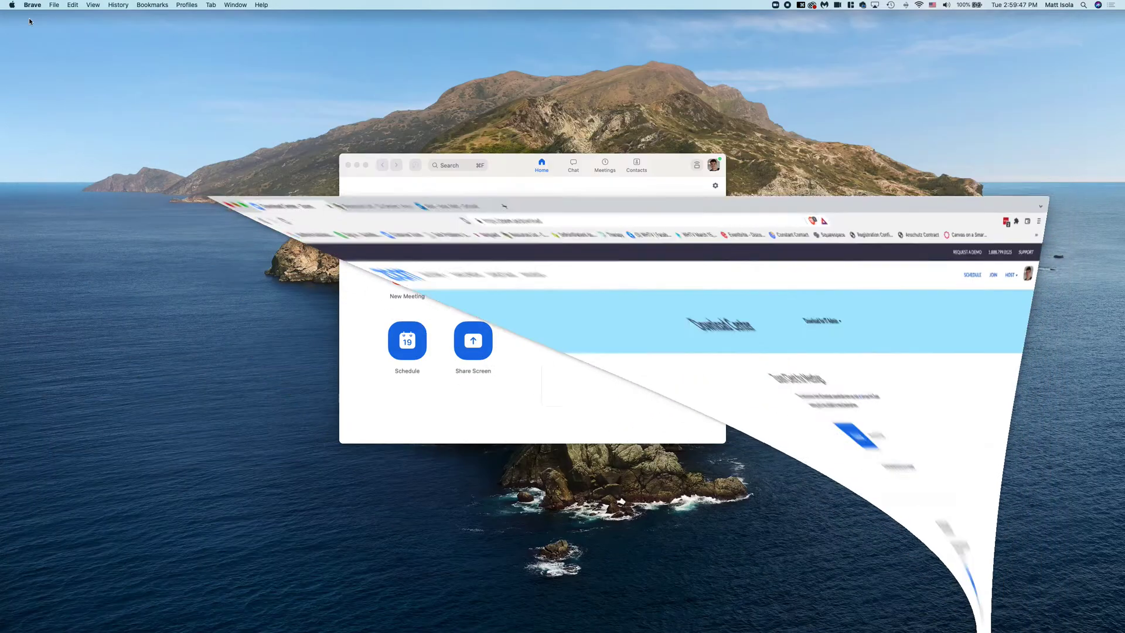
pyautogui.click(509, 168)
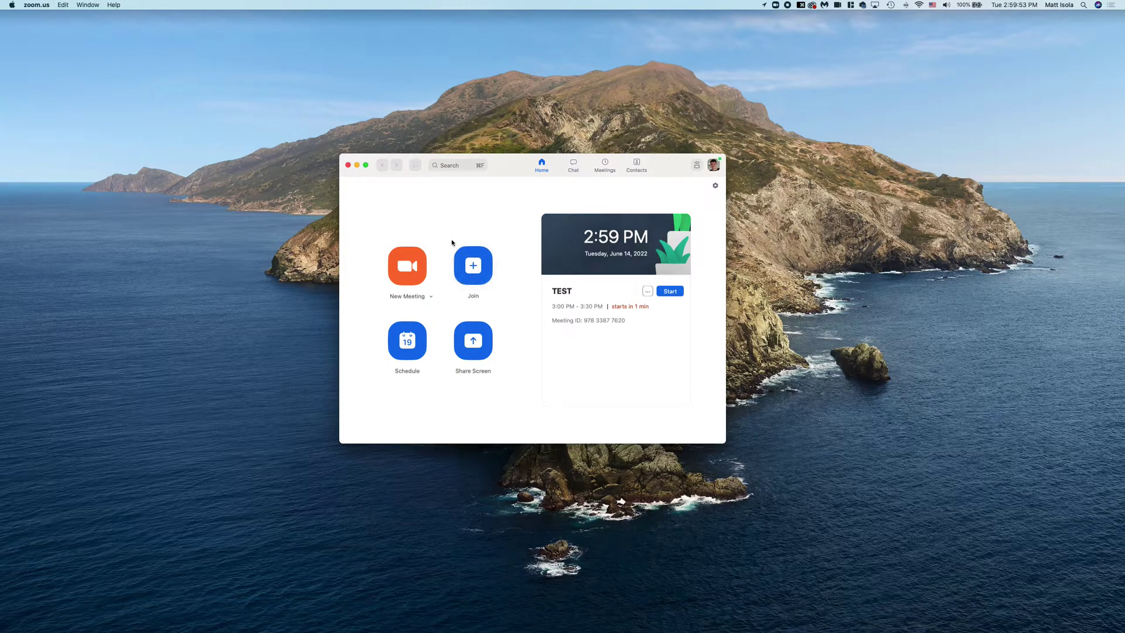
pyautogui.click(407, 344)
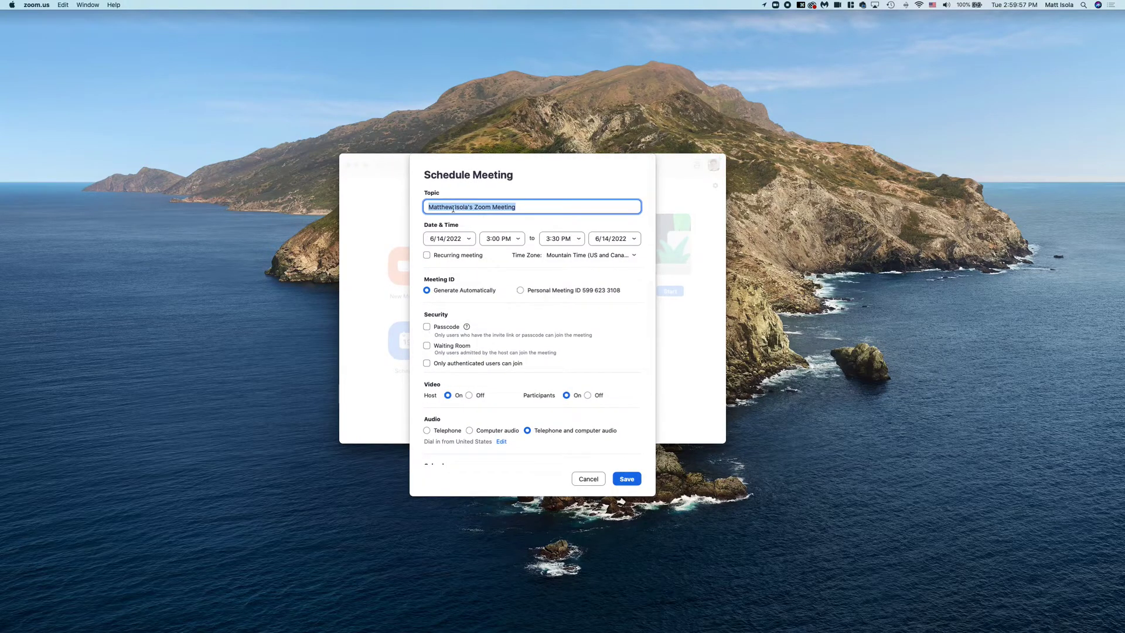
pyautogui.write('Test')
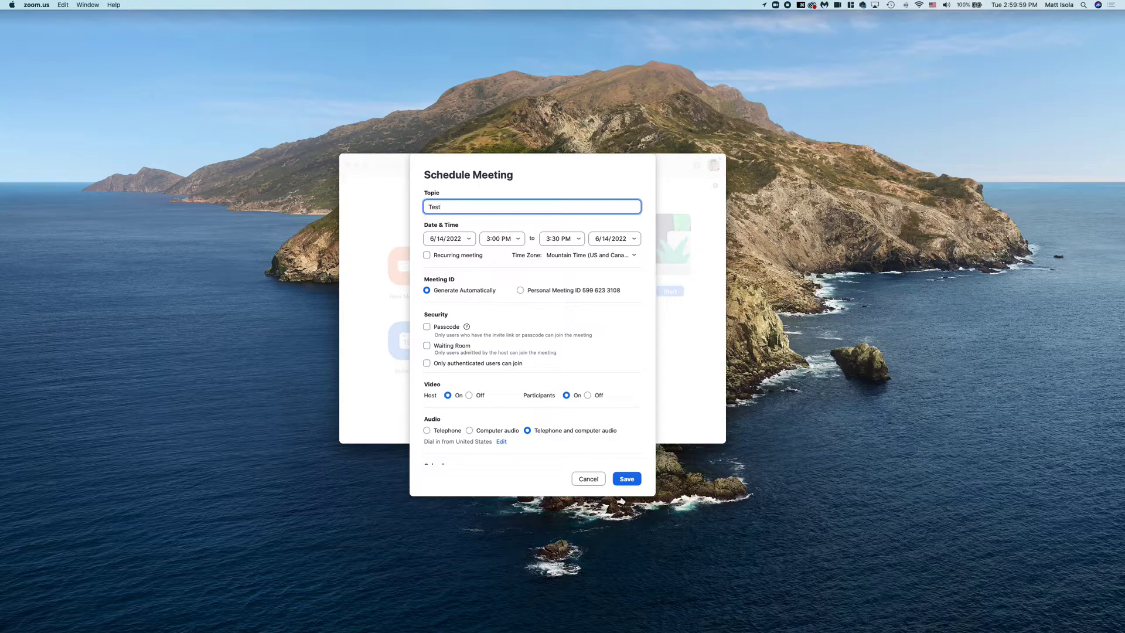
pyautogui.write(' Meeting')
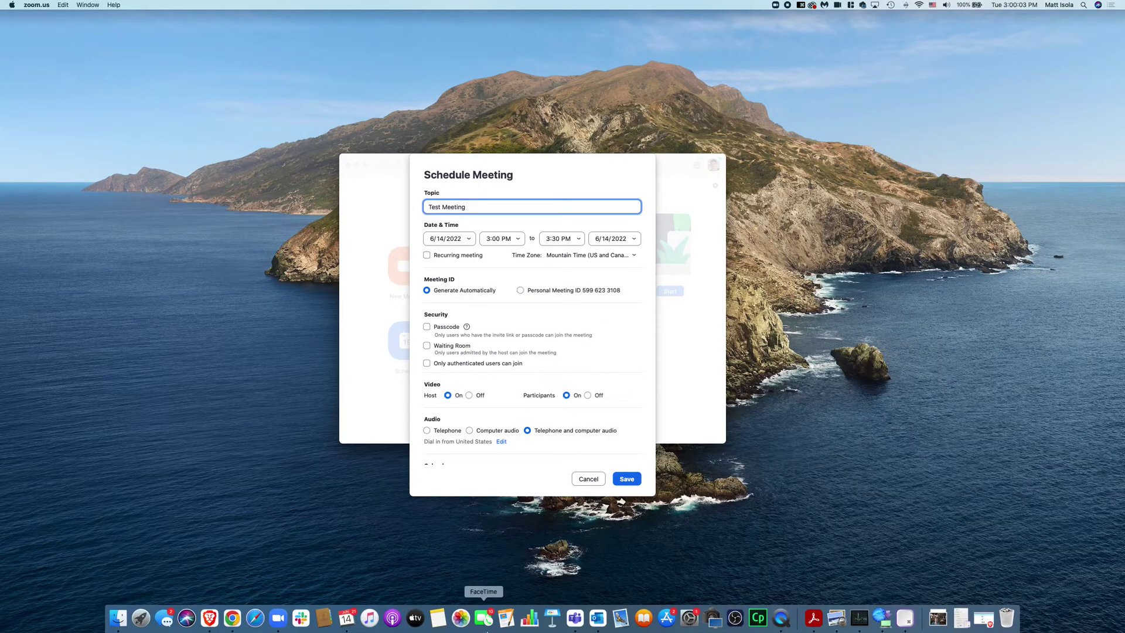
# - Set the meeting to 6/15/2022, running 3:00 PM to 3:30 PM
pyautogui.click(462, 240)
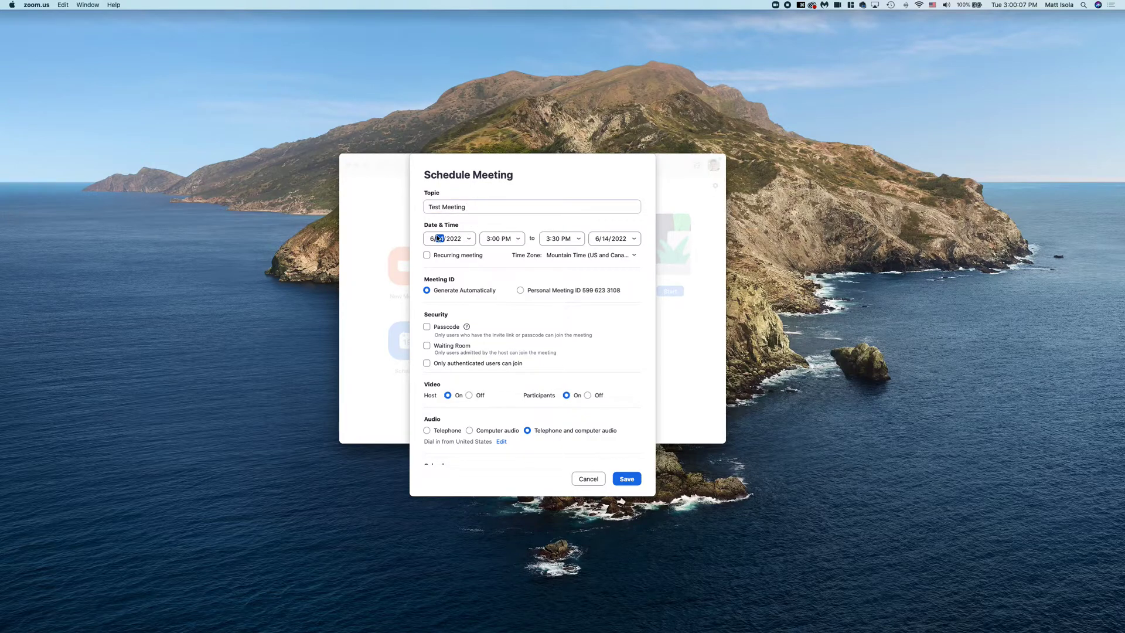
pyautogui.click(489, 241)
pyautogui.click(548, 240)
# - Turn on Waiting Room and leave the meeting without a passcode
pyautogui.click(427, 347)
pyautogui.click(427, 328)
pyautogui.click(427, 327)
pyautogui.scroll(-3, 439, 396)
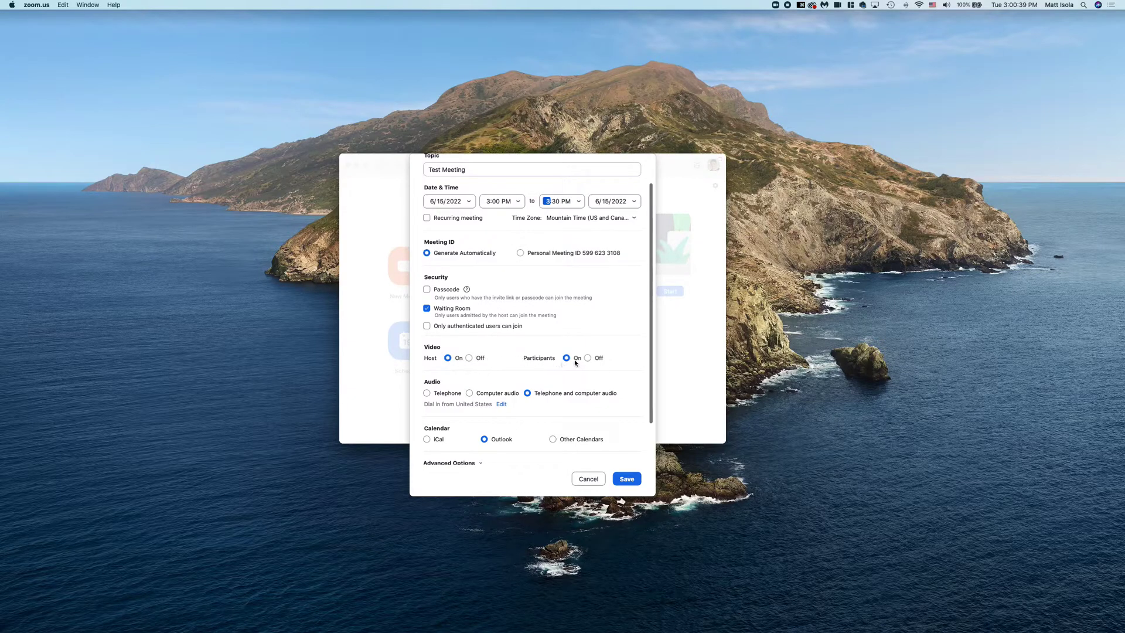
pyautogui.scroll(-3, 507, 364)
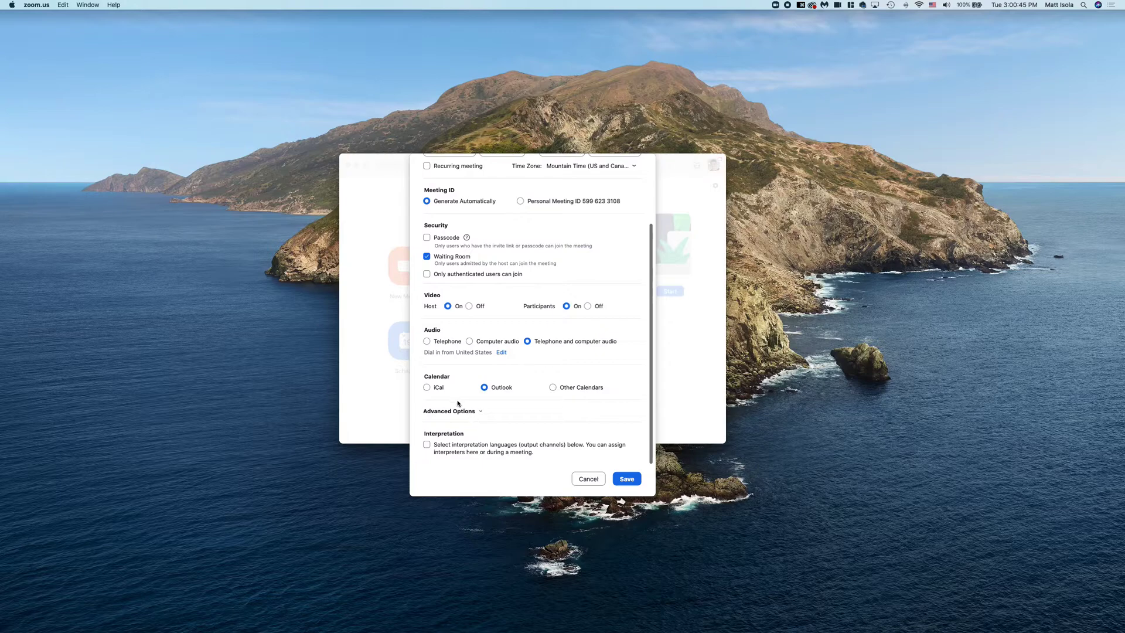
# - Choose Other Calendars for the invitation, check Advanced Options, and save the meeting
pyautogui.click(554, 388)
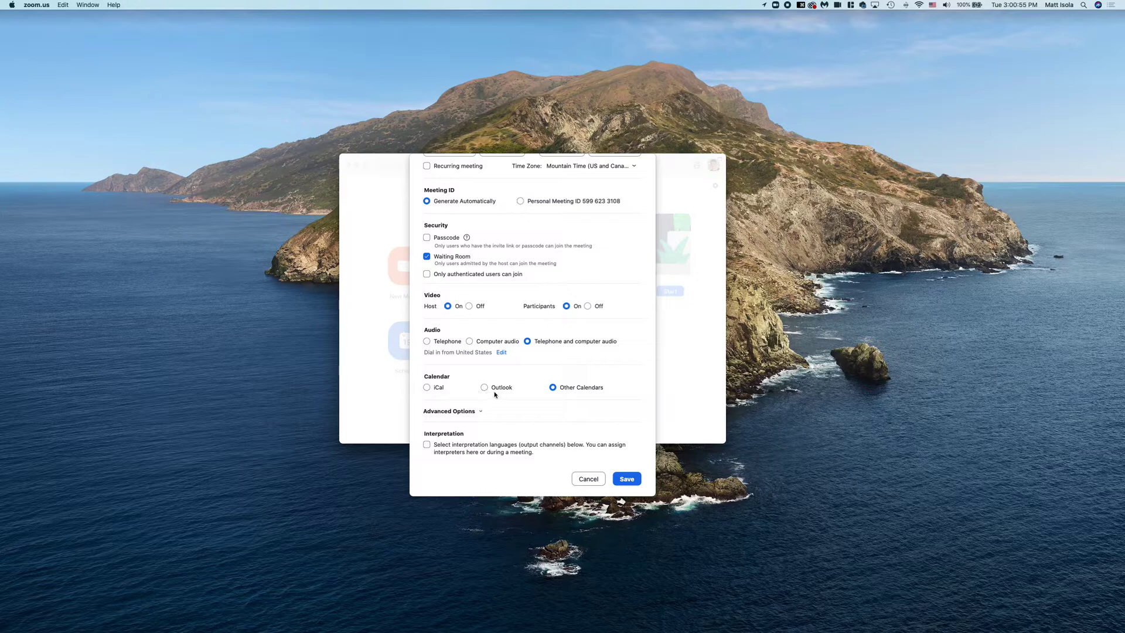
pyautogui.click(460, 412)
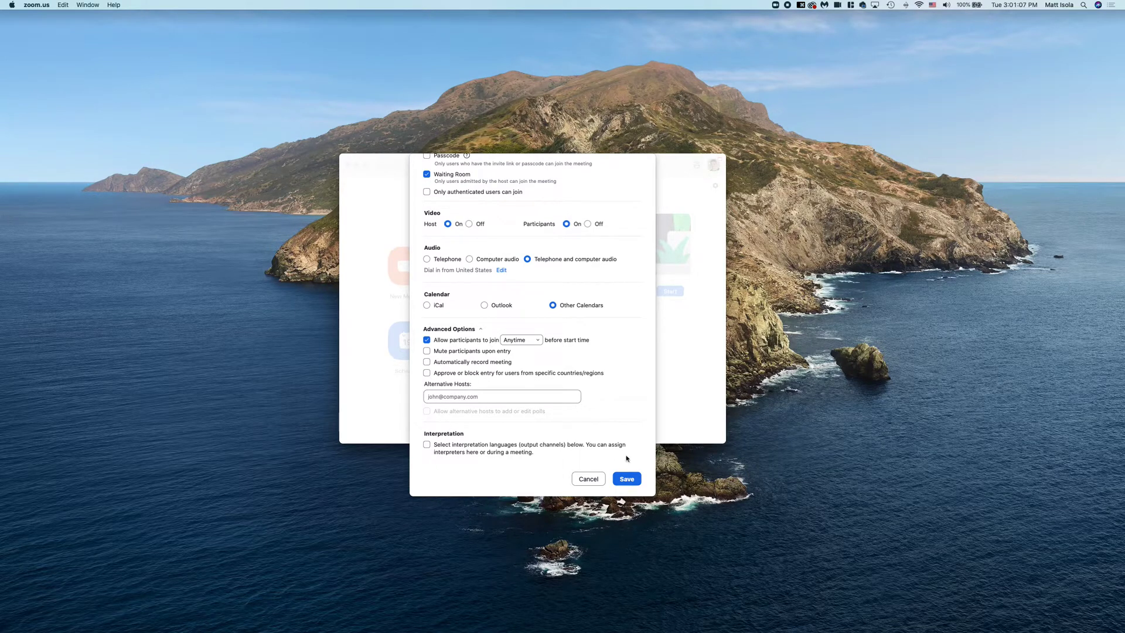
pyautogui.scroll(3, 517, 352)
pyautogui.scroll(3, 515, 351)
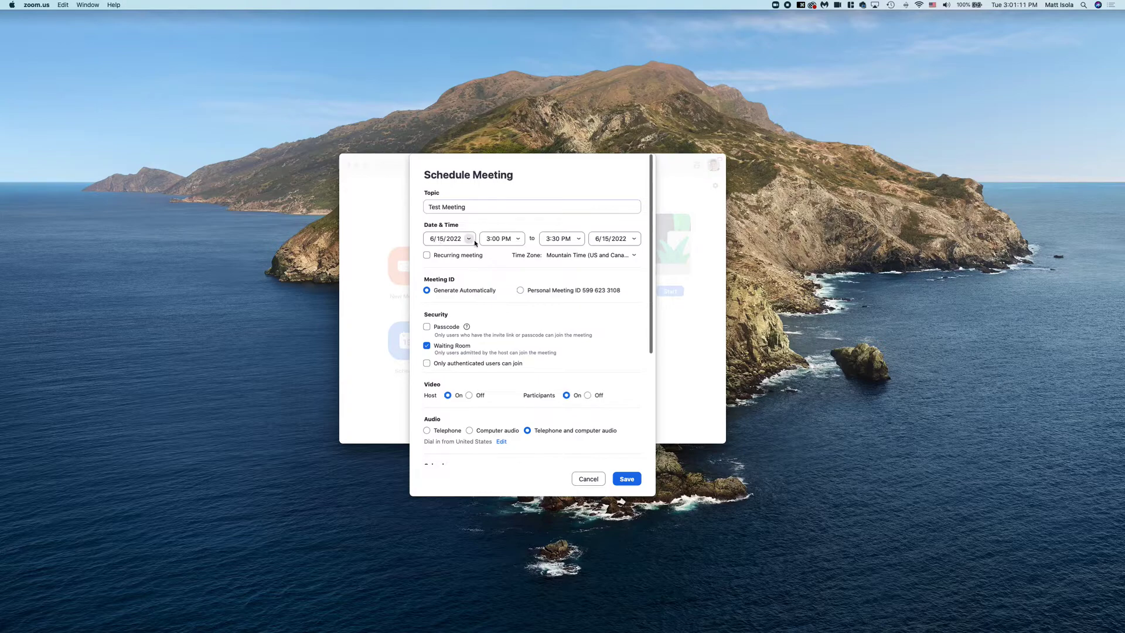
pyautogui.click(624, 478)
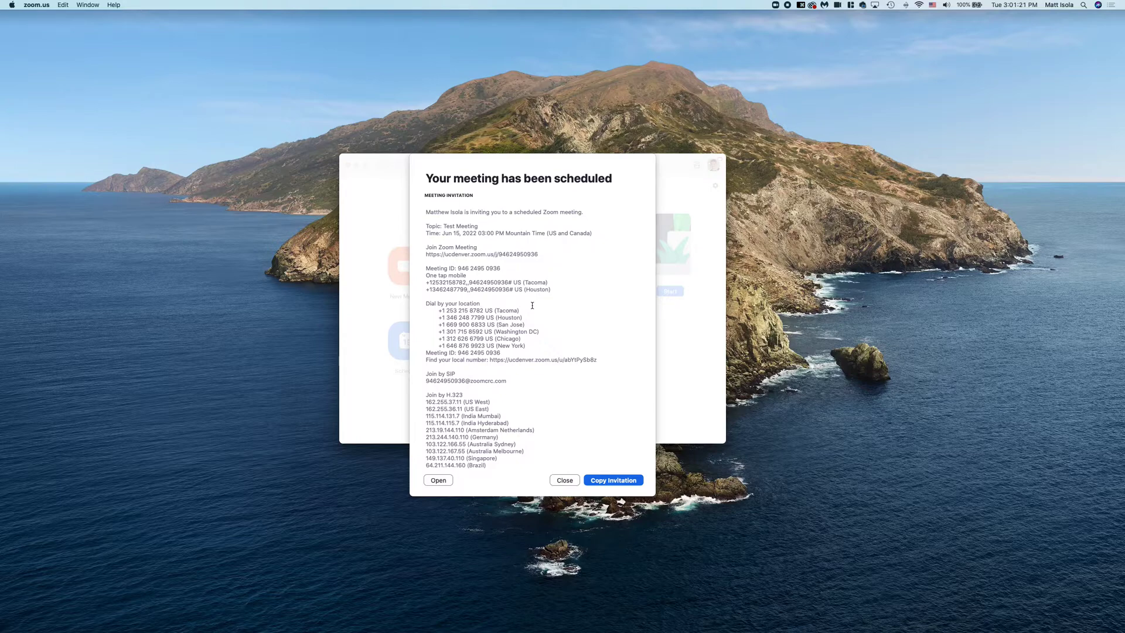
# - Copy the Test Meeting invitation from the confirmation dialog, then close it
pyautogui.scroll(-3, 531, 313)
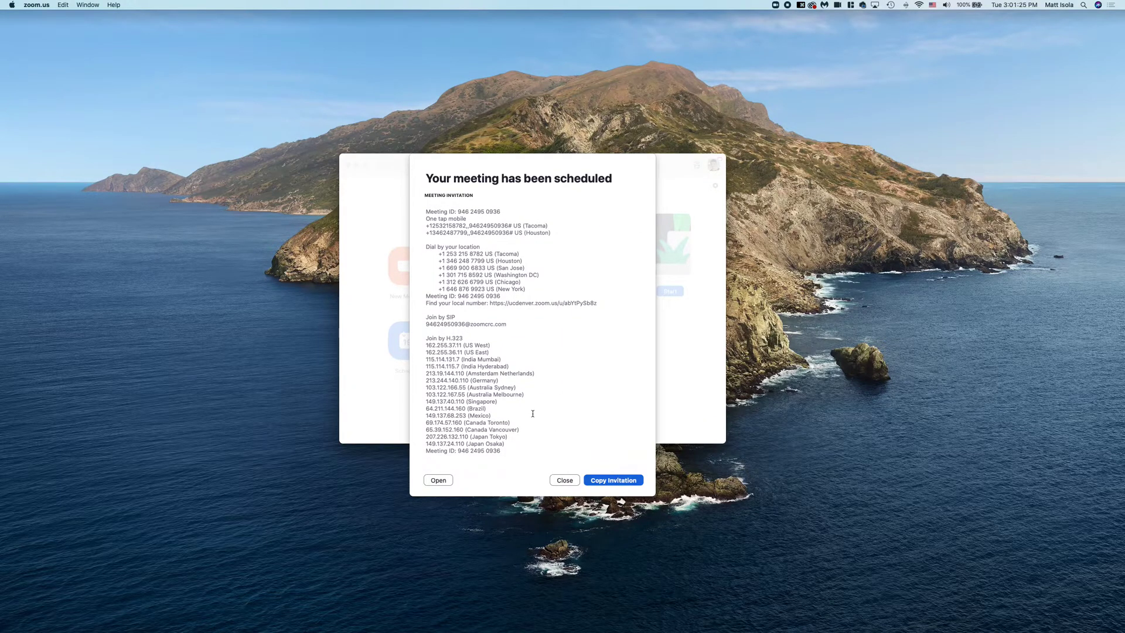
pyautogui.scroll(3, 473, 383)
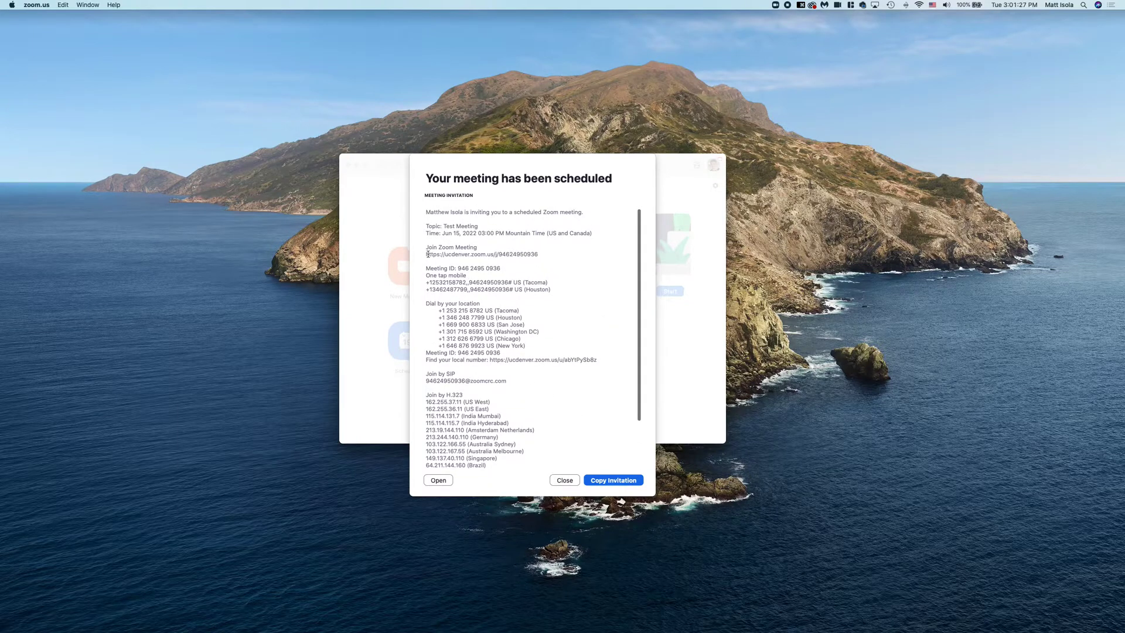
pyautogui.moveTo(426, 254); pyautogui.dragTo(550, 254)
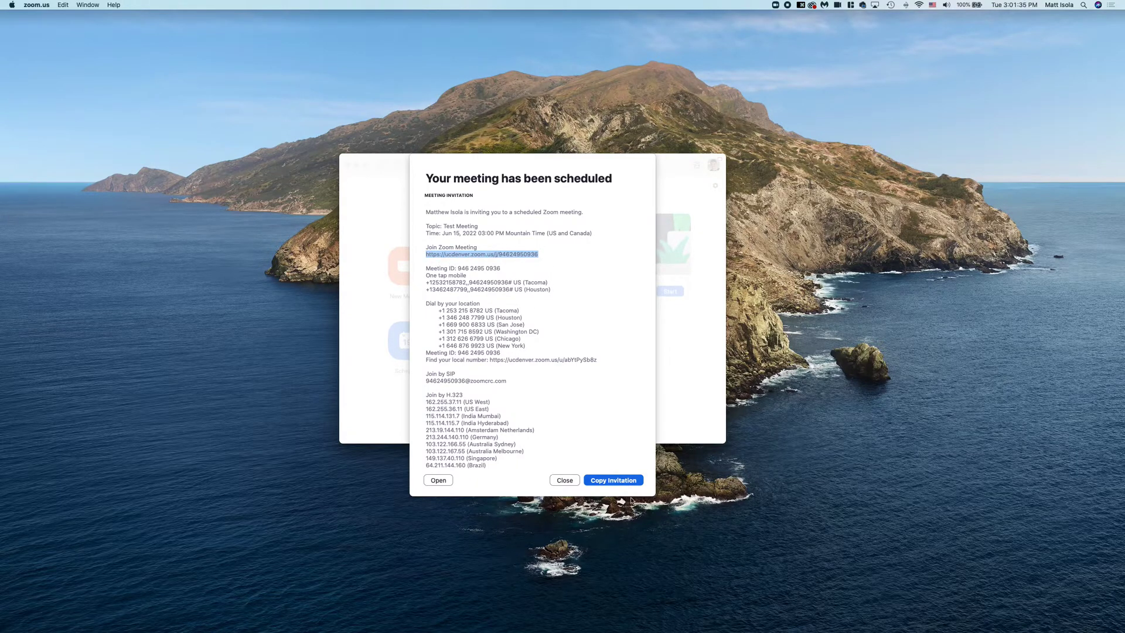
pyautogui.click(615, 483)
pyautogui.click(606, 484)
pyautogui.click(621, 480)
pyautogui.moveTo(528, 631)
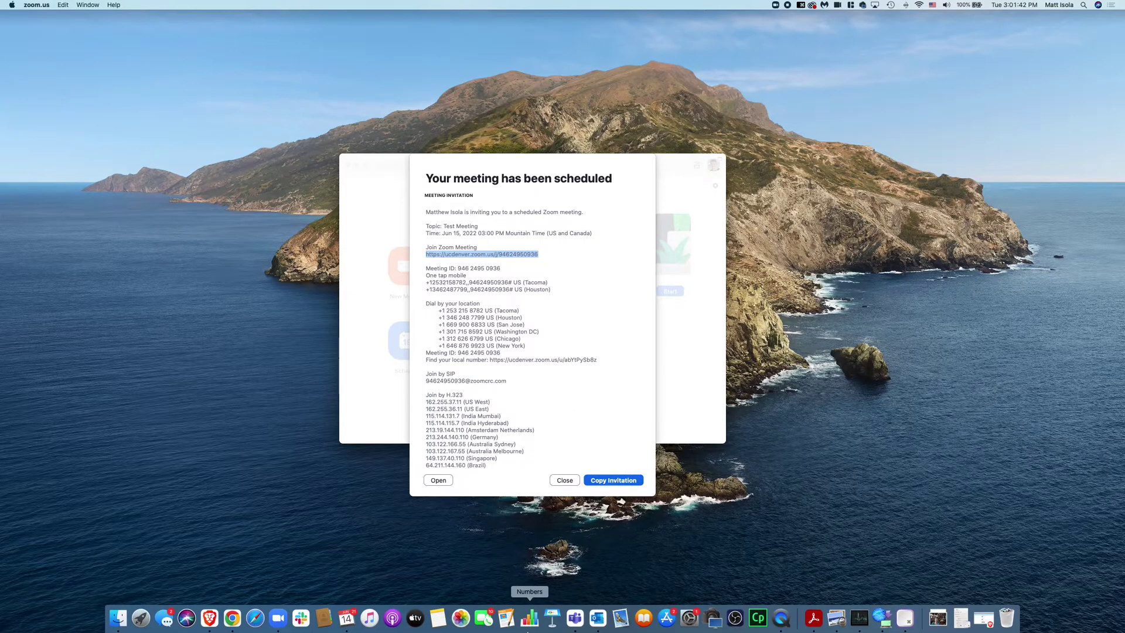
pyautogui.click(560, 480)
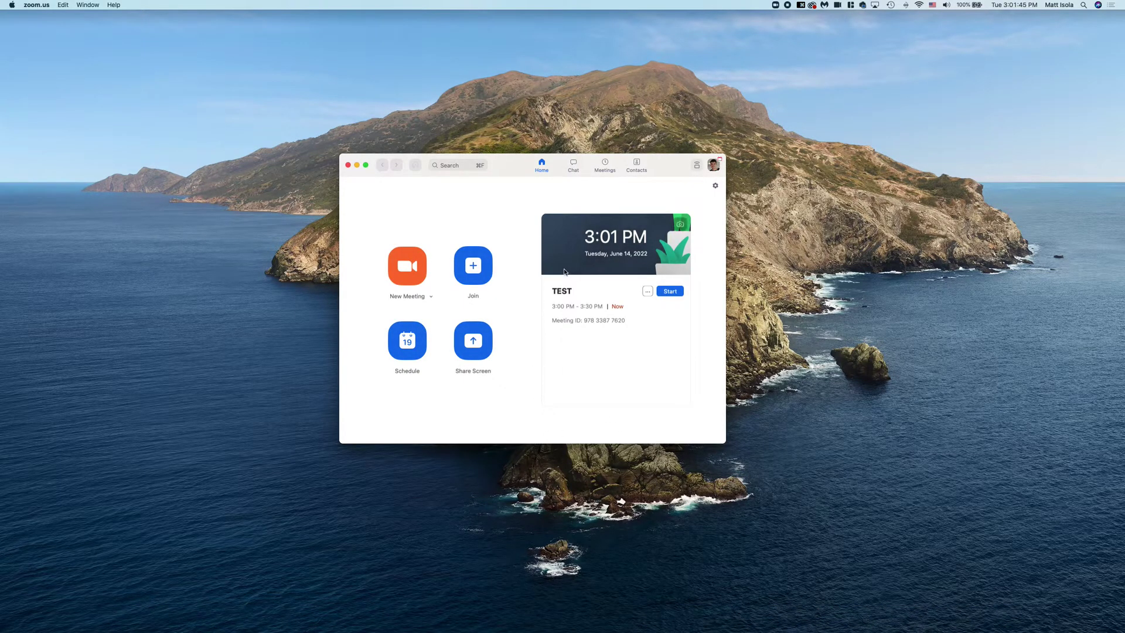
# - Copy Test Meeting's full invitation from the Meetings list, then minimize Zoom
pyautogui.click(606, 167)
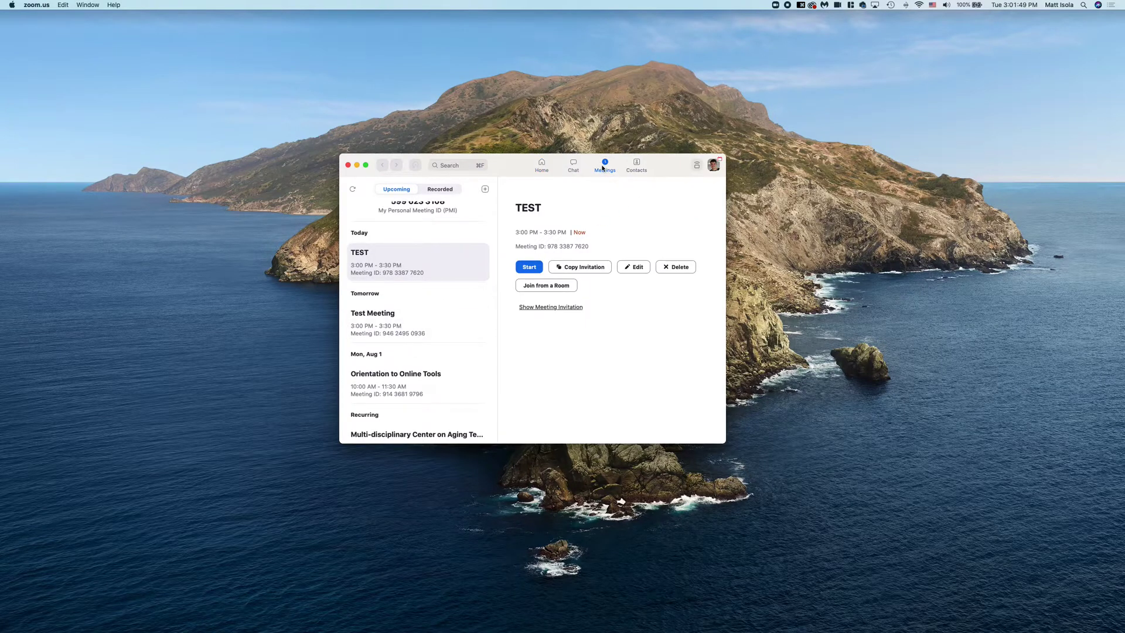
pyautogui.click(427, 326)
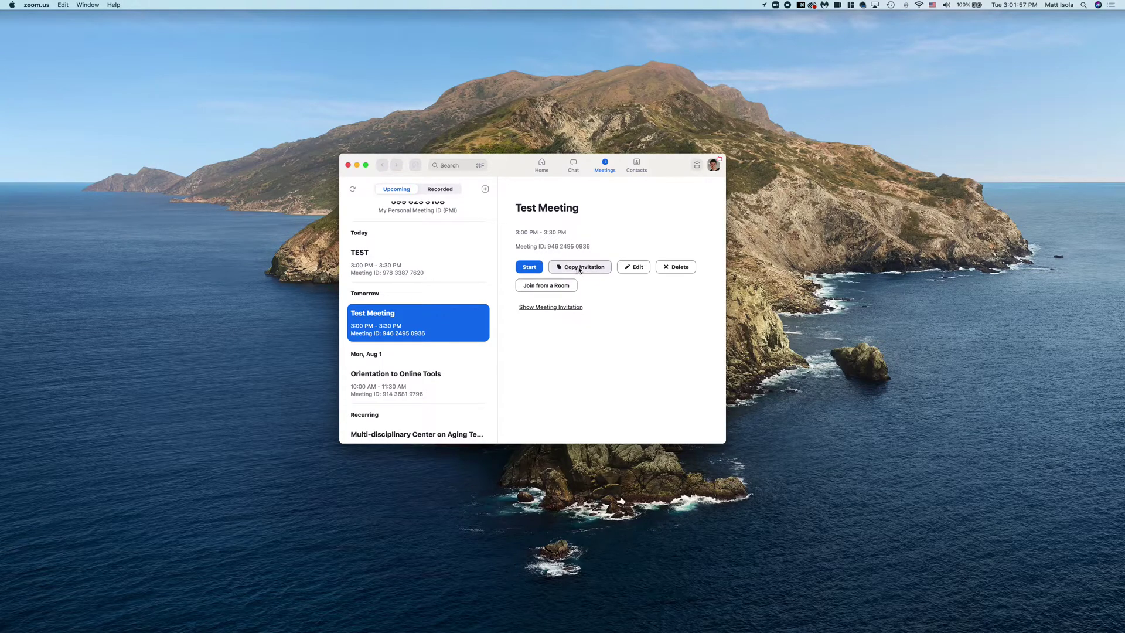
pyautogui.click(559, 307)
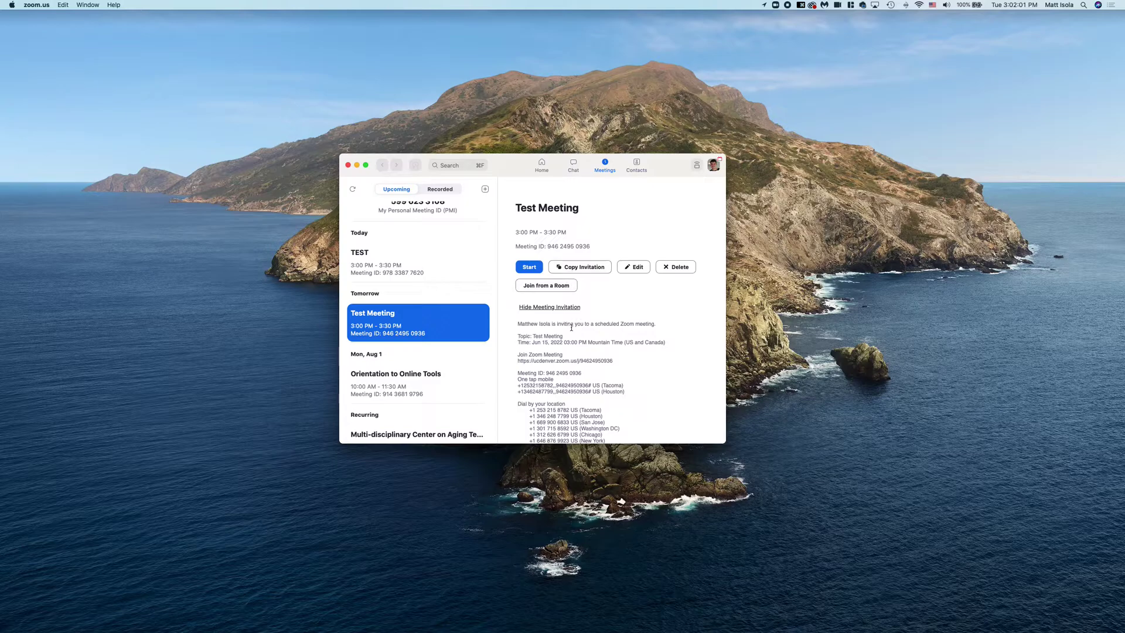
pyautogui.scroll(-1, 567, 310)
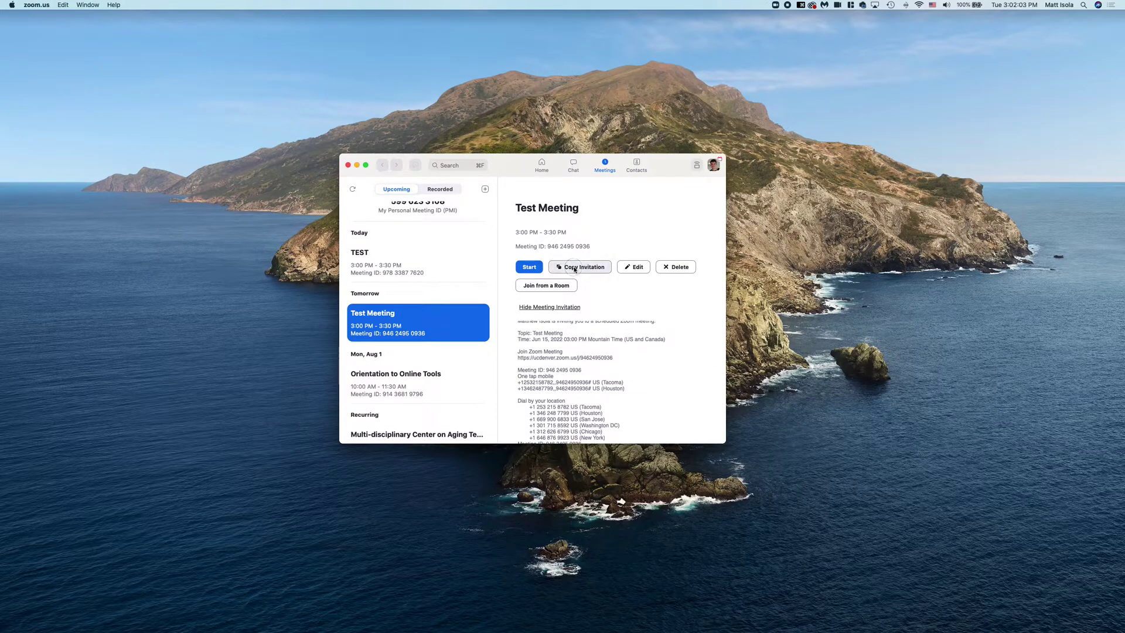
pyautogui.click(574, 268)
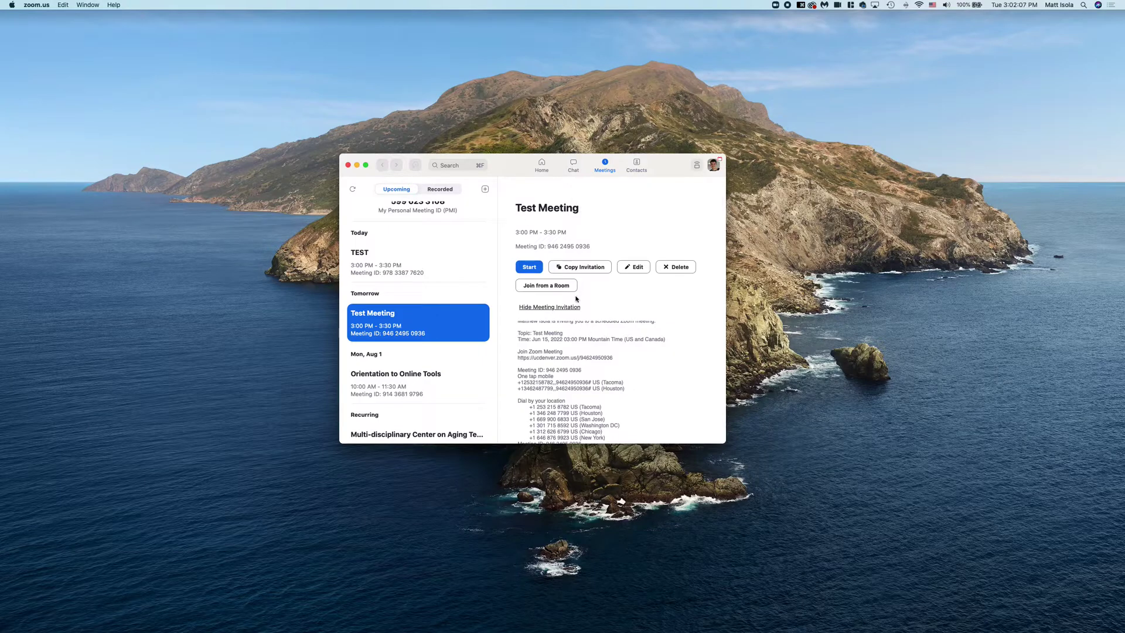
pyautogui.click(357, 166)
pyautogui.moveTo(529, 629)
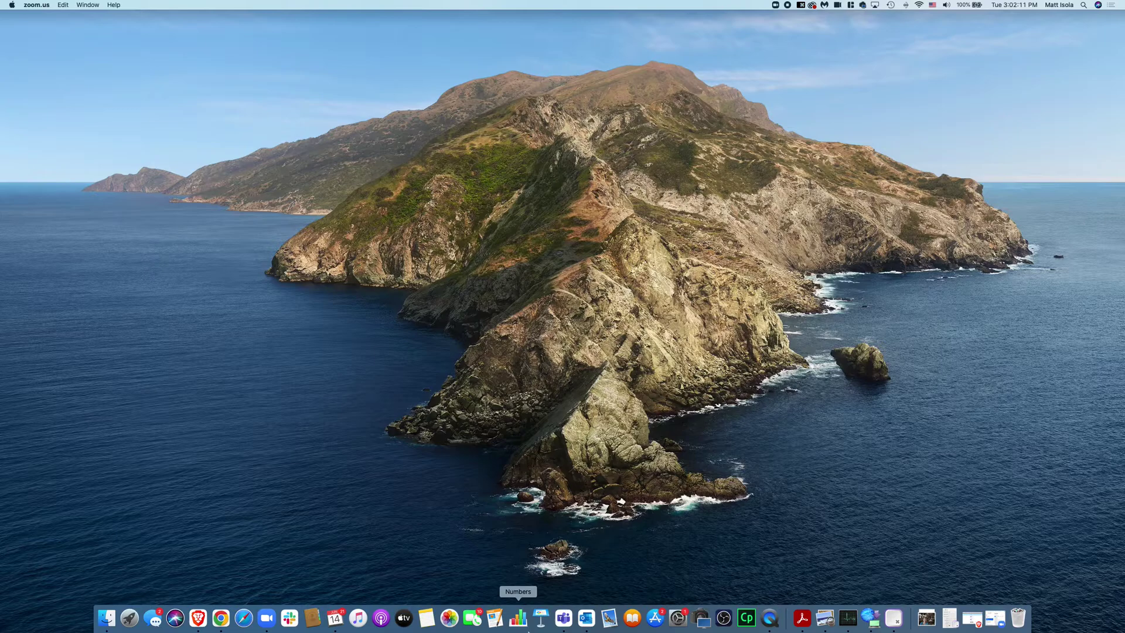
# - In Brave's Outlook tab, enlarge the page and select June 15, 2022 in the calendar
pyautogui.click(197, 619)
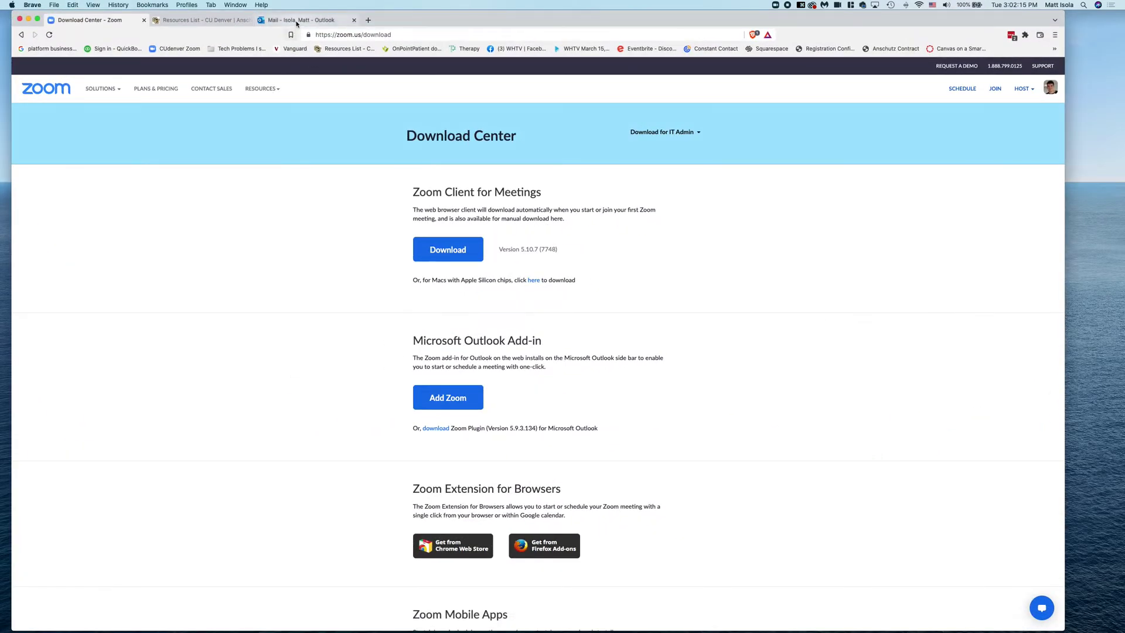
pyautogui.click(297, 21)
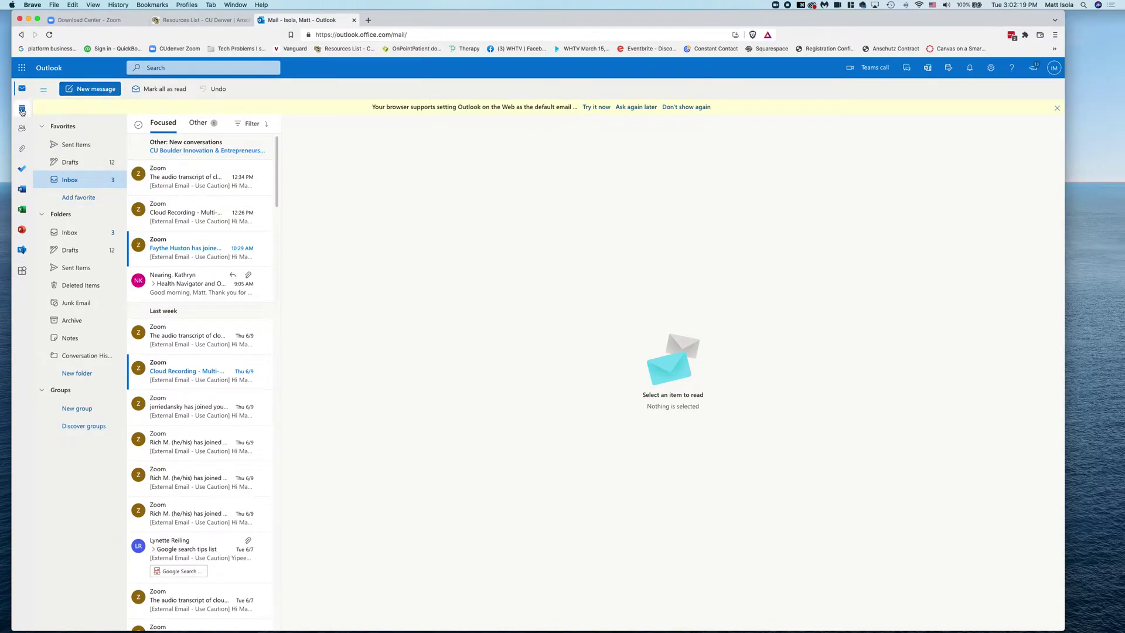
pyautogui.press('super+equal')
pyautogui.press('super+equal')
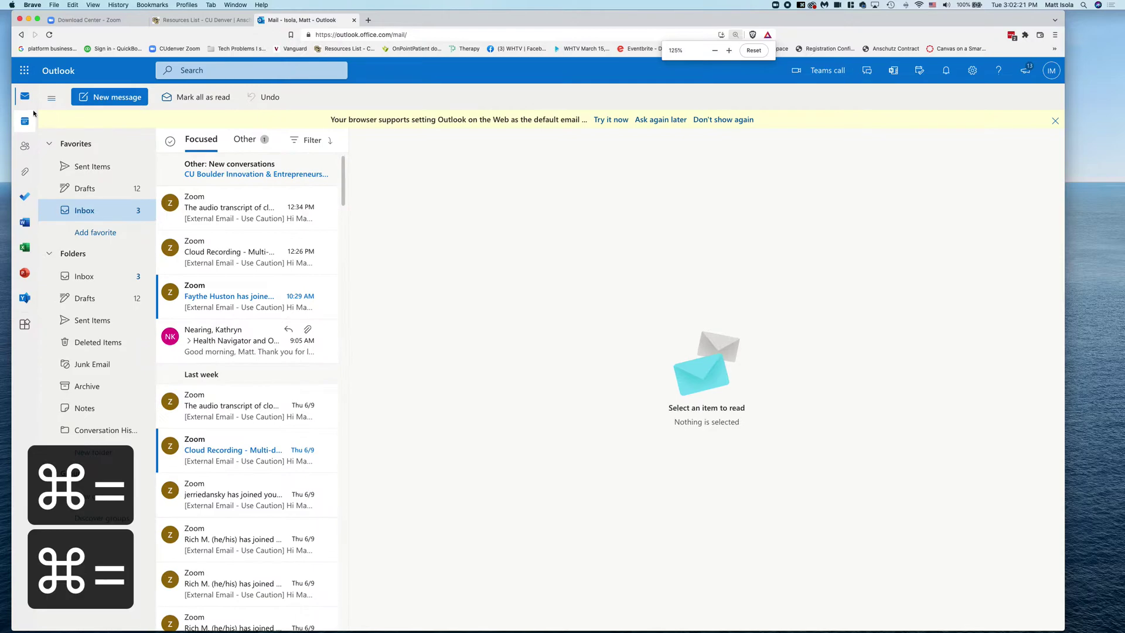
pyautogui.click(26, 122)
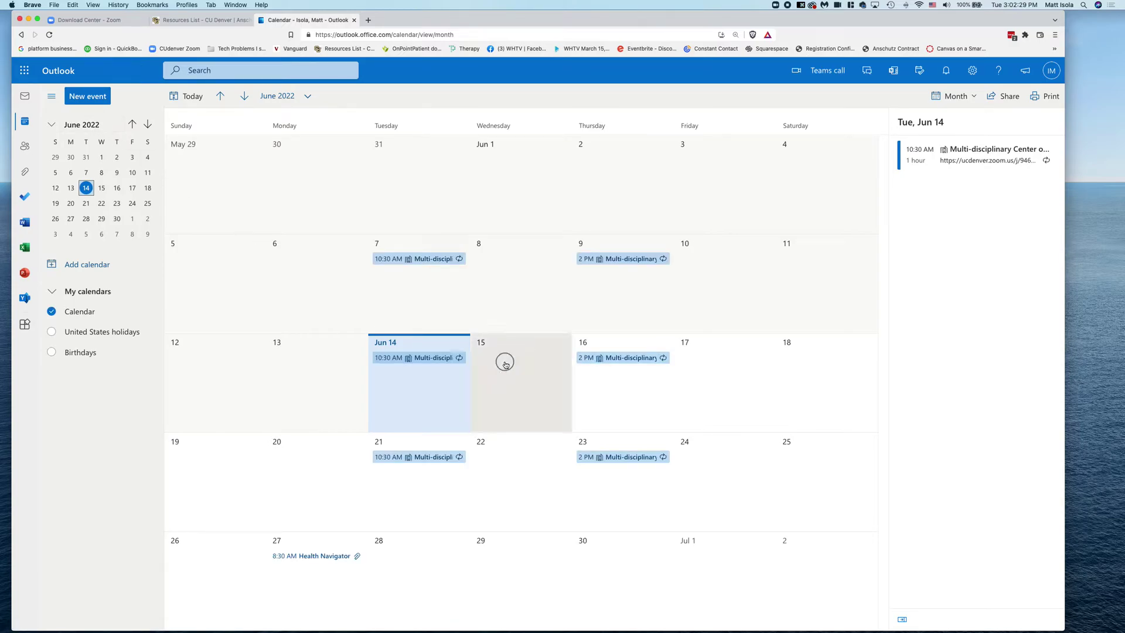
pyautogui.click(505, 365)
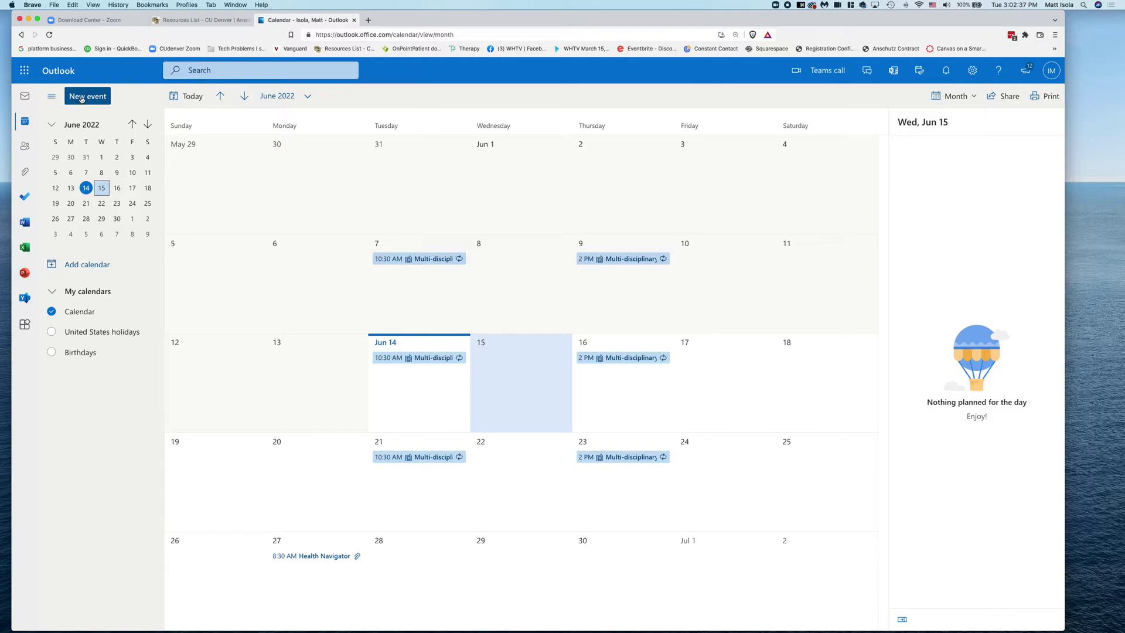
# - Create a new Outlook event on 6/15/2022 titled 'Test Meeting'
pyautogui.click(82, 98)
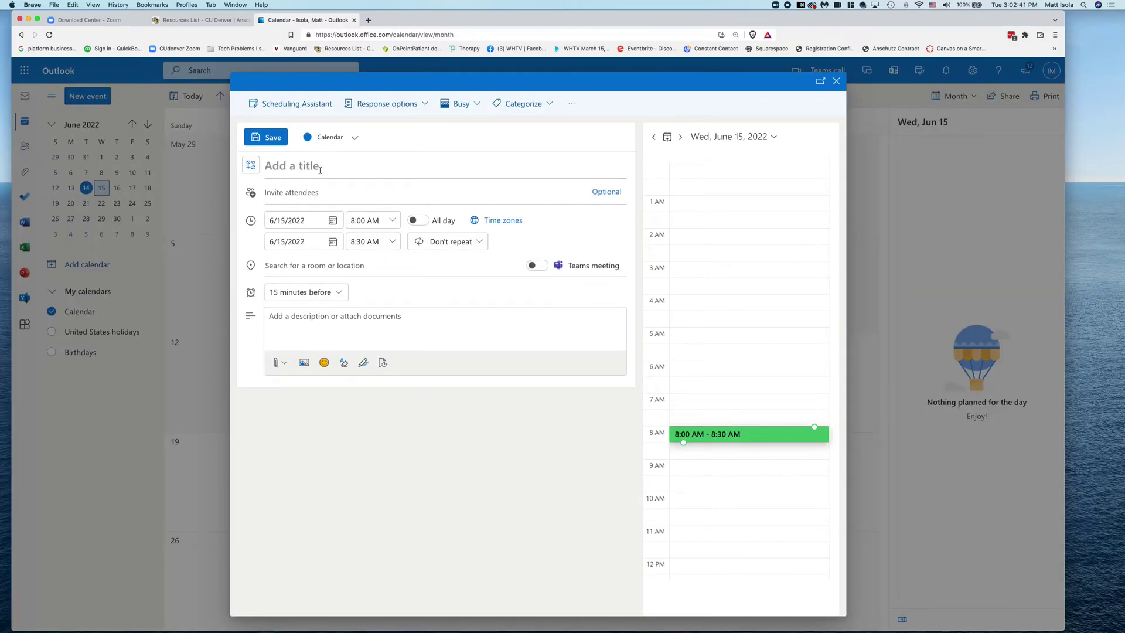
pyautogui.click(319, 169)
pyautogui.write('Test ')
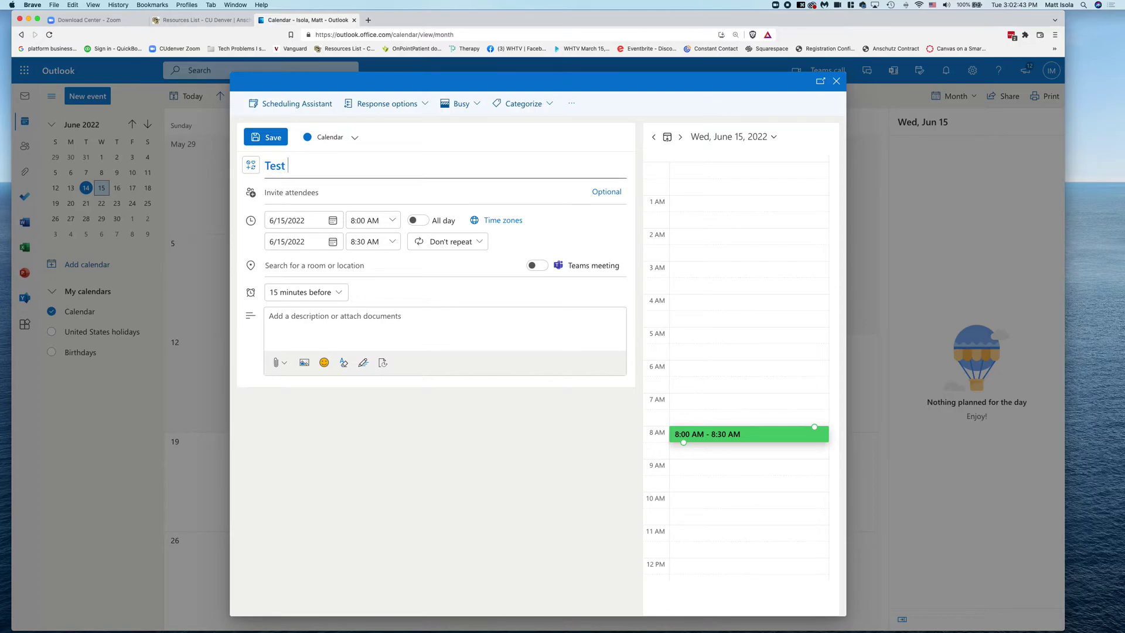
pyautogui.write('Meeting')
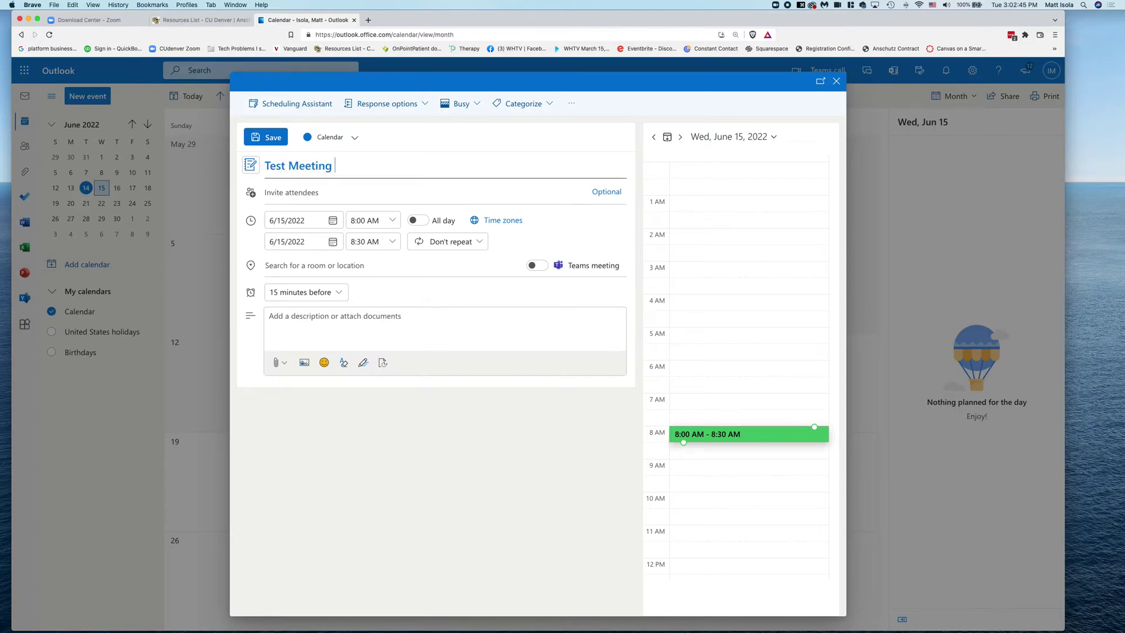
pyautogui.click(312, 319)
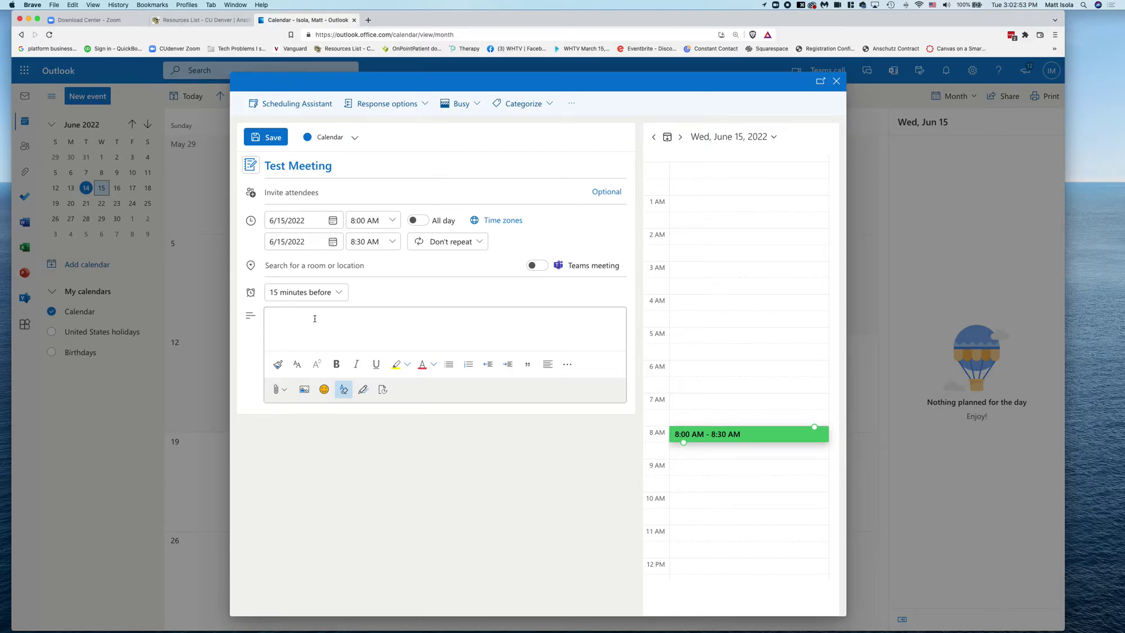
# - Paste the Zoom invitation into the event description and select its join link
pyautogui.press('super+v')
pyautogui.scroll(5, 384, 282)
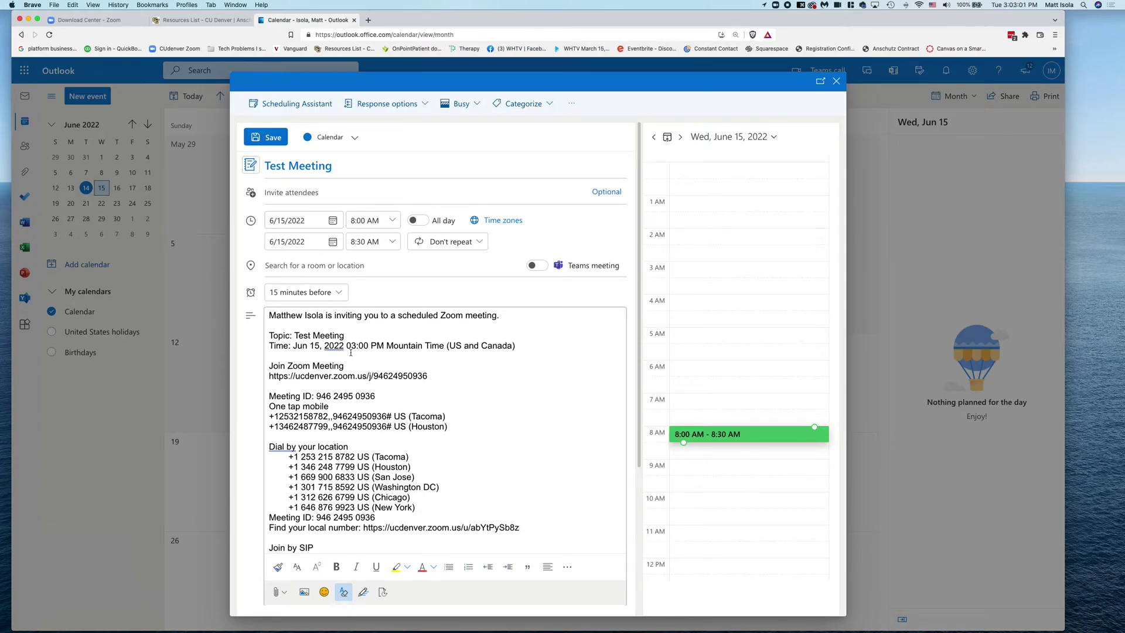
pyautogui.scroll(-1, 351, 352)
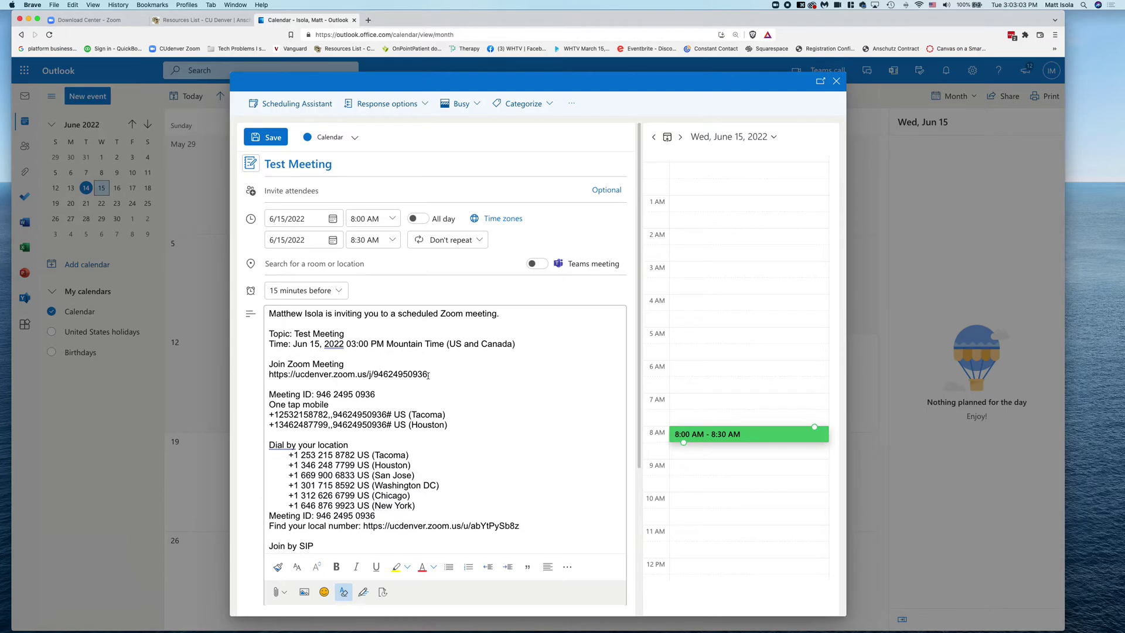
pyautogui.moveTo(428, 376); pyautogui.dragTo(267, 375)
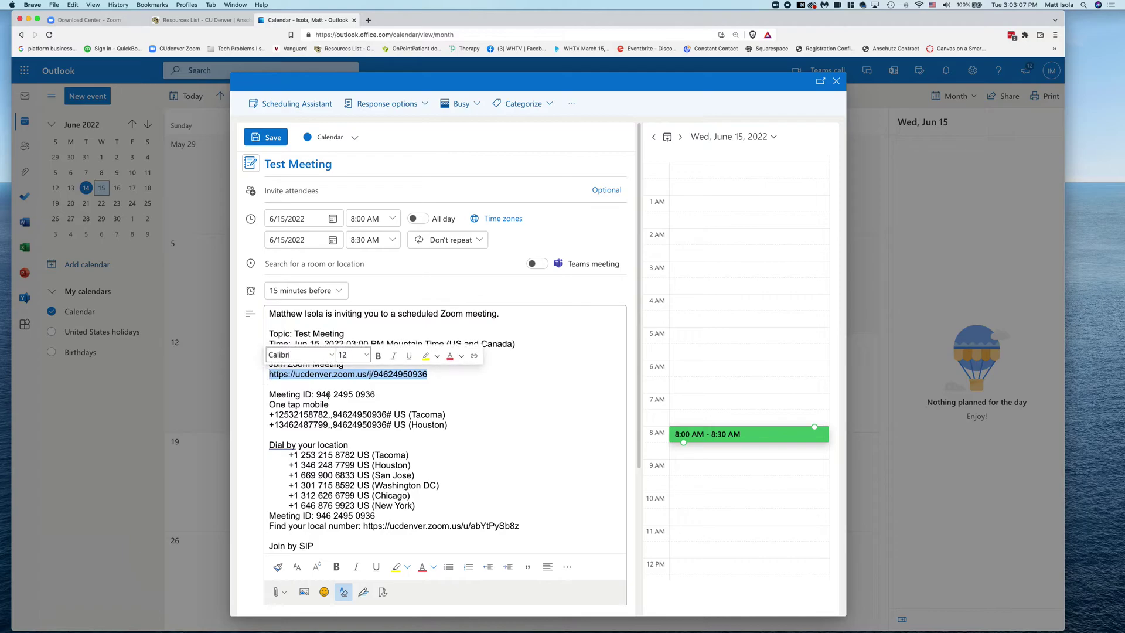
pyautogui.moveTo(435, 375); pyautogui.dragTo(262, 375)
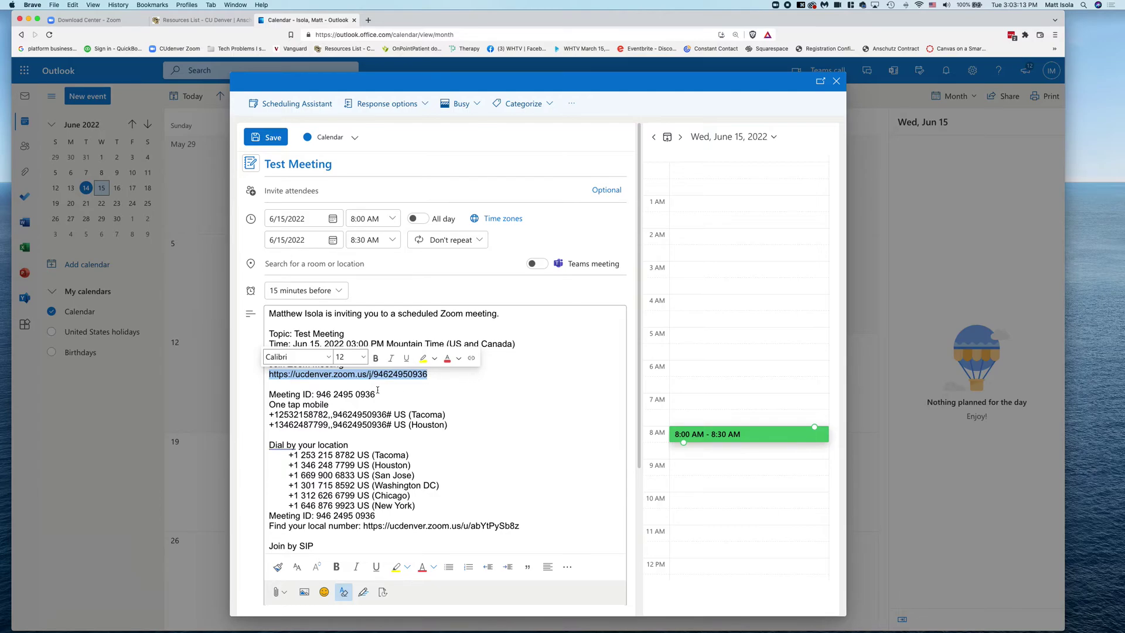
# - Copy the Zoom join link and paste it into the Test Meeting event's location field
pyautogui.rightClick(350, 376)
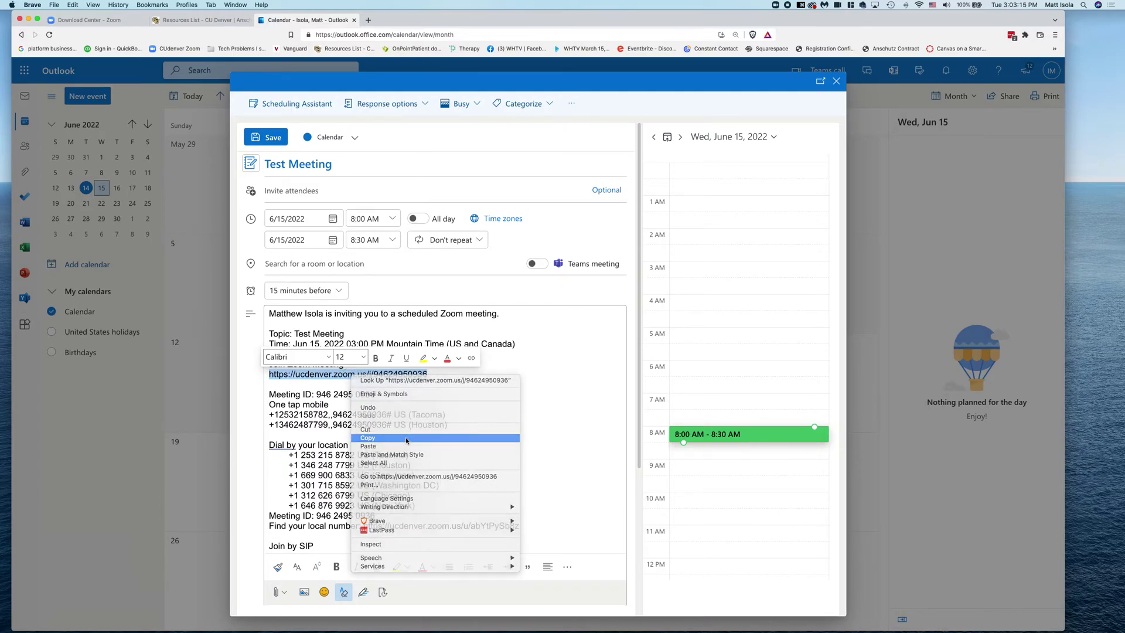
pyautogui.click(375, 439)
pyautogui.click(308, 265)
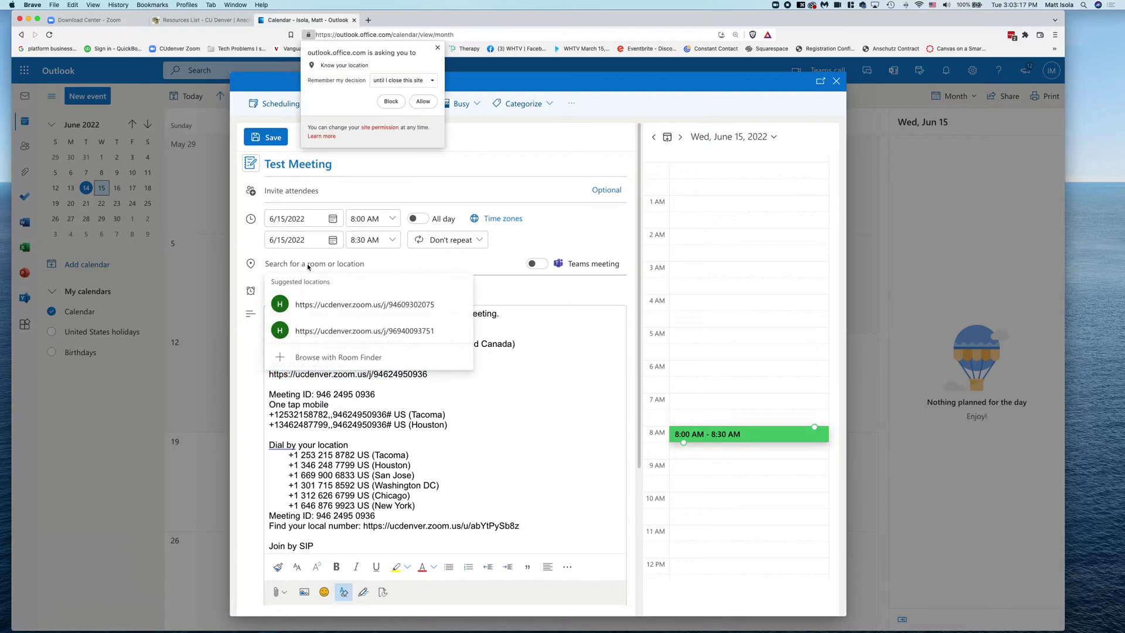
pyautogui.rightClick(291, 264)
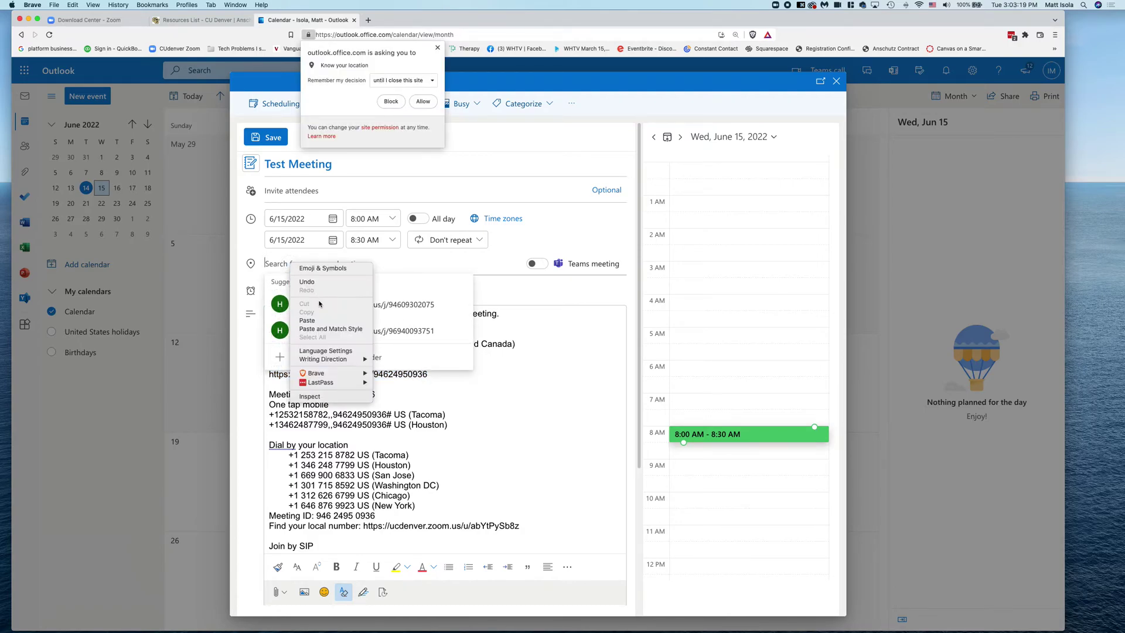
pyautogui.click(323, 321)
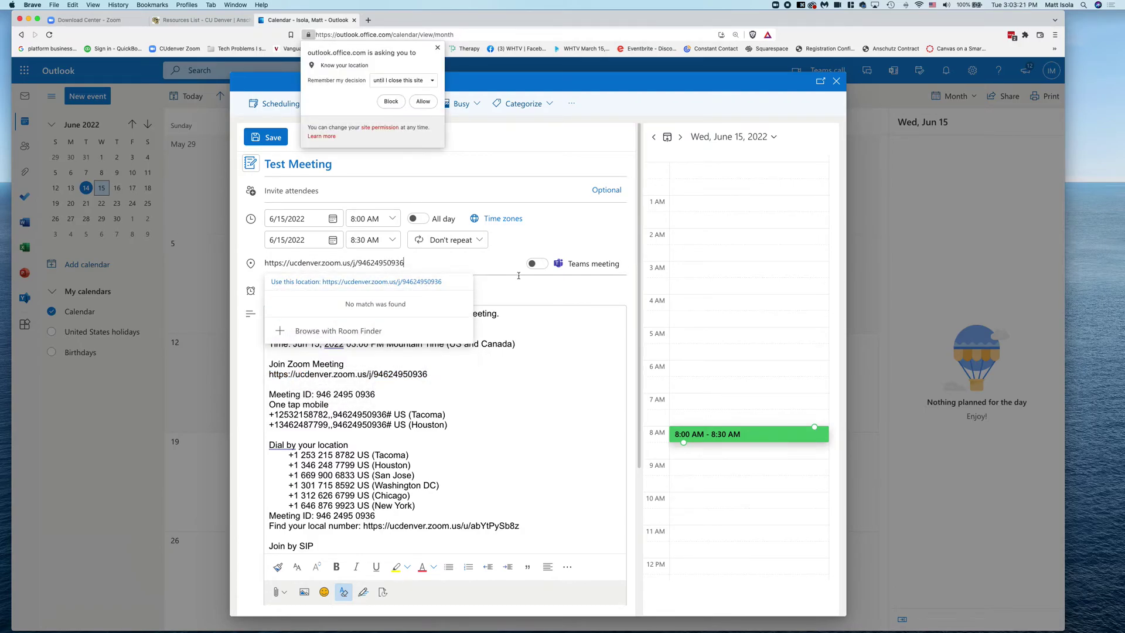
pyautogui.click(543, 300)
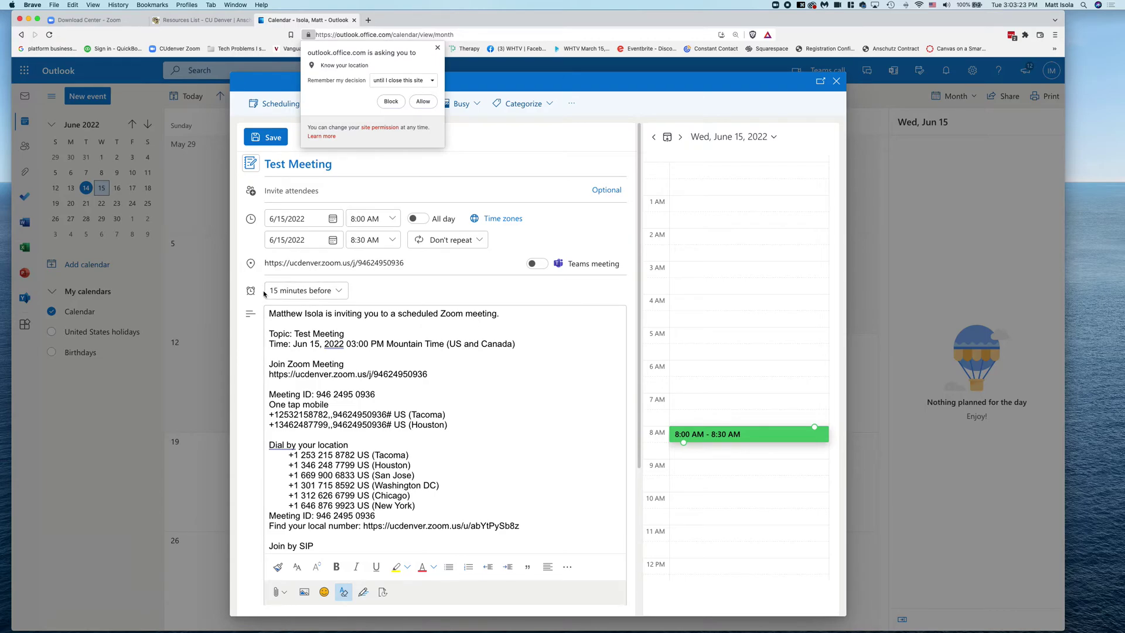
# - Allow the site's location permission request and look over the invitation text in the description
pyautogui.scroll(-2, 350, 204)
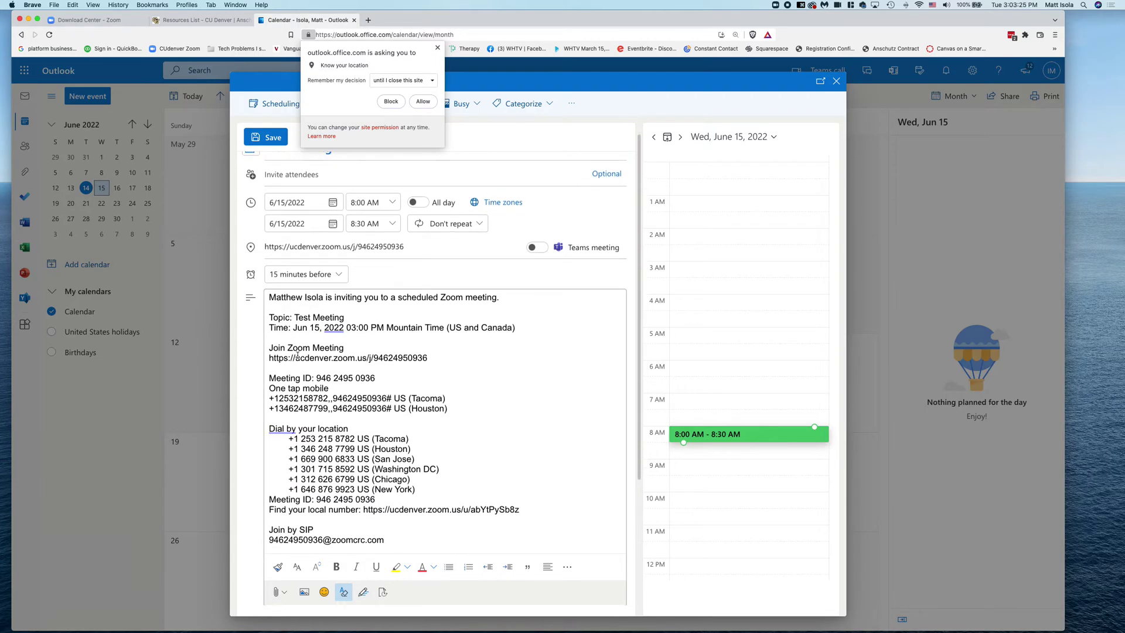
pyautogui.click(423, 103)
pyautogui.scroll(-1, 262, 281)
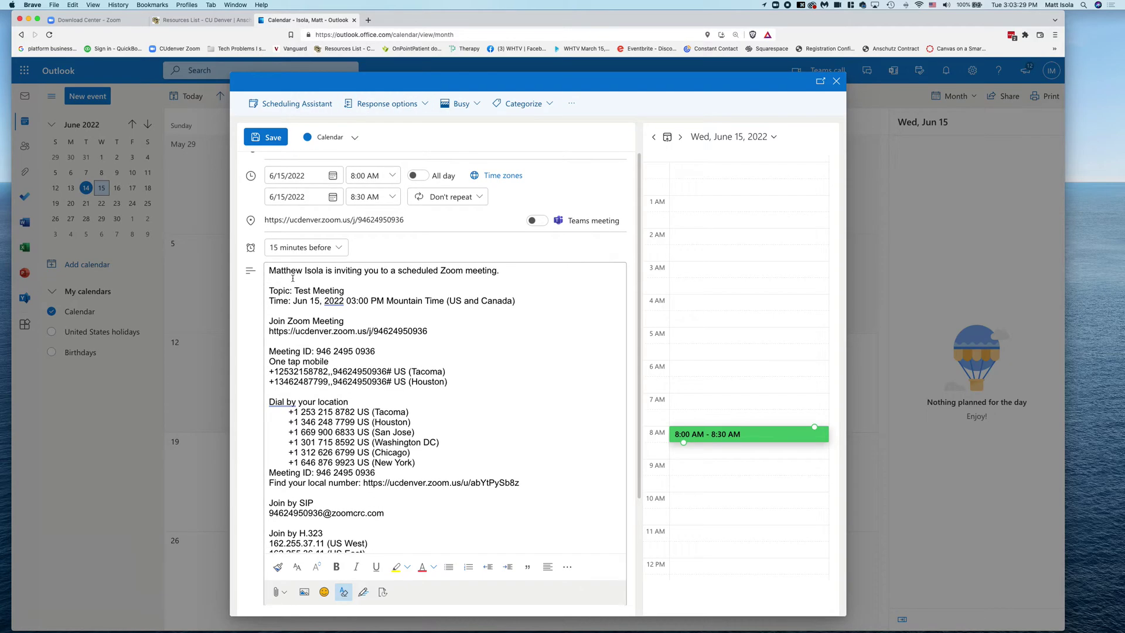
pyautogui.scroll(-10, 292, 278)
pyautogui.scroll(8, 292, 279)
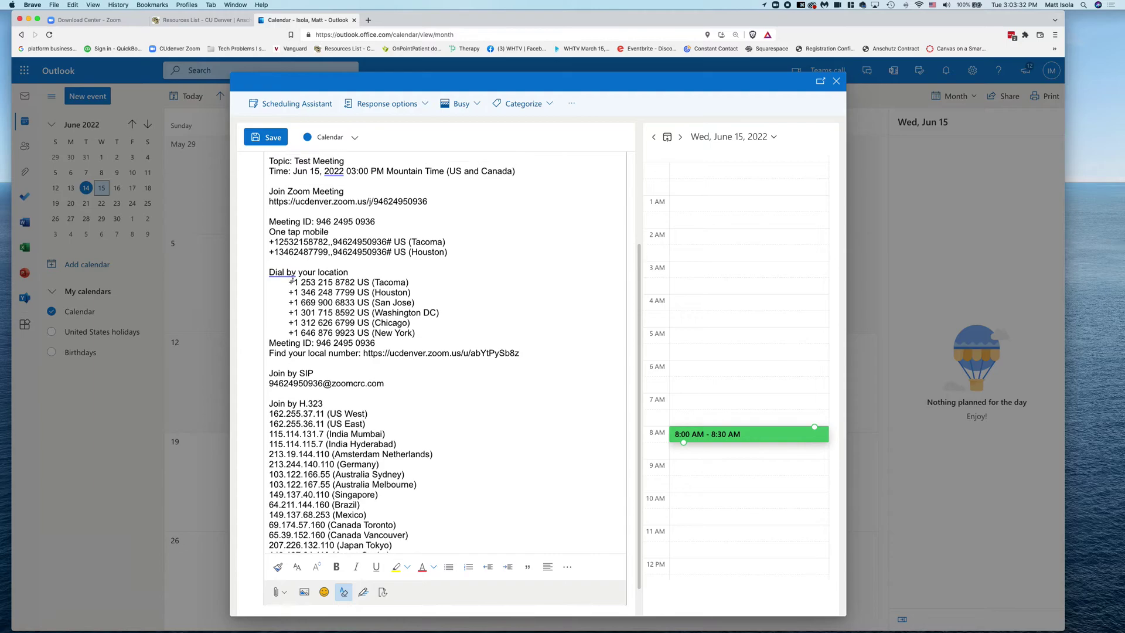
pyautogui.scroll(5, 293, 279)
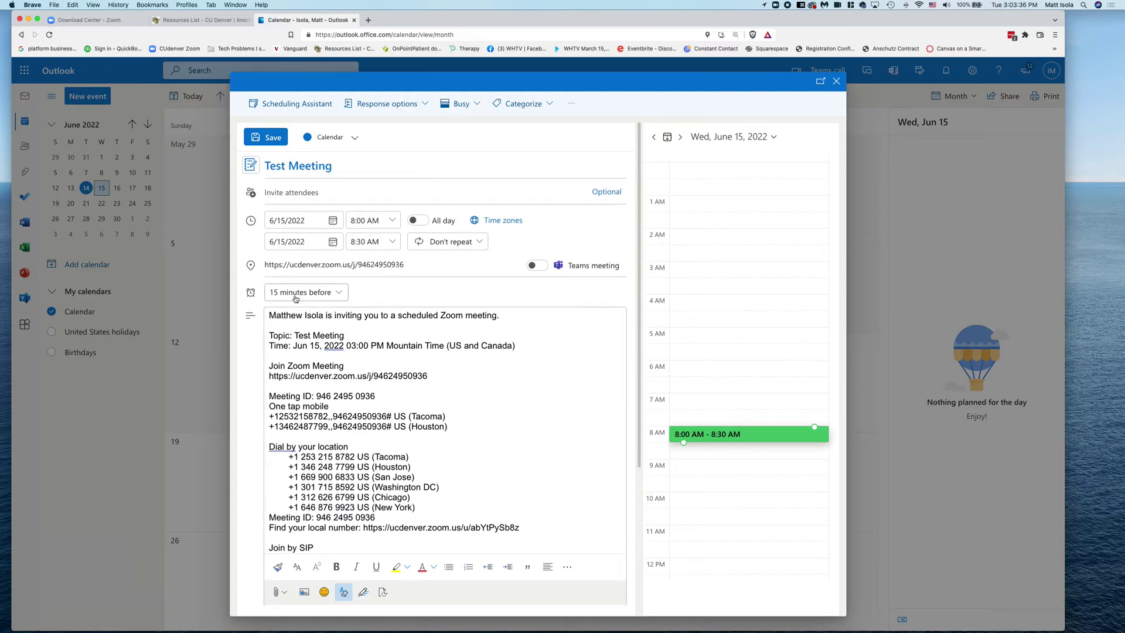
# - Invite the first attendee by searching for their name and picking the suggested contact
pyautogui.click(286, 194)
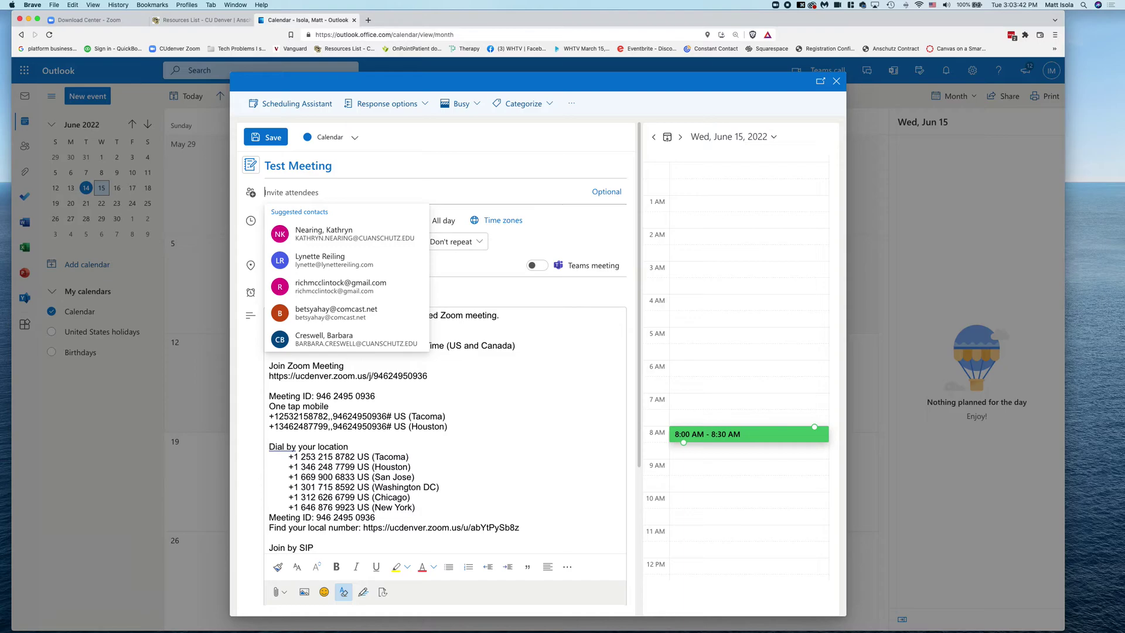
pyautogui.write('matt')
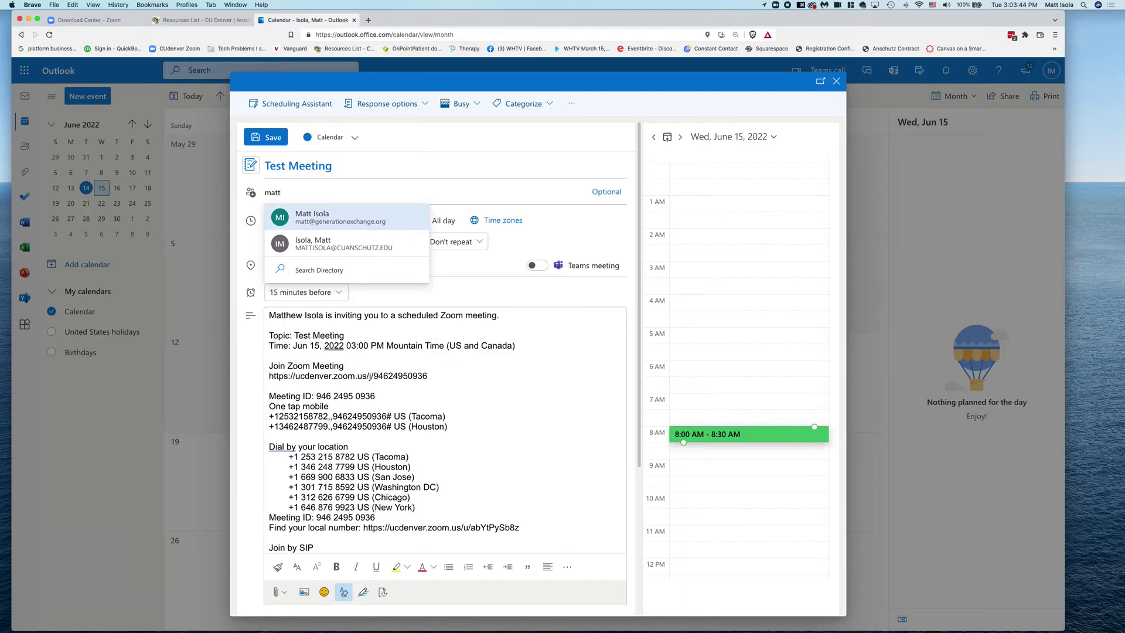
pyautogui.click(339, 215)
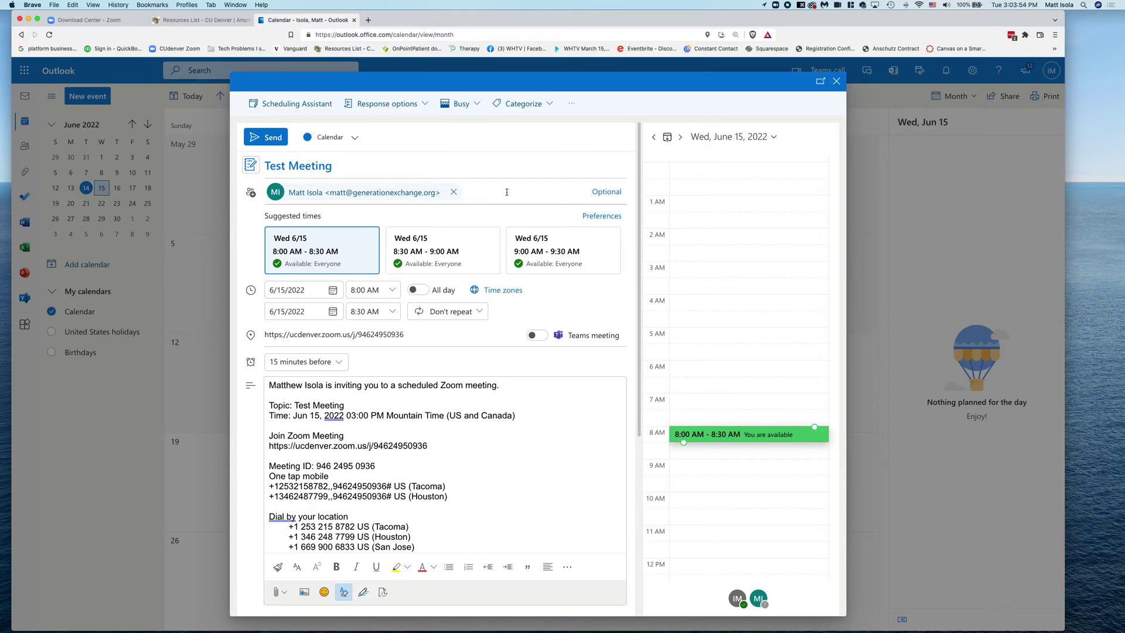
# - Remove the mistakenly added attendee and invite the second matching contact instead
pyautogui.write('isola')
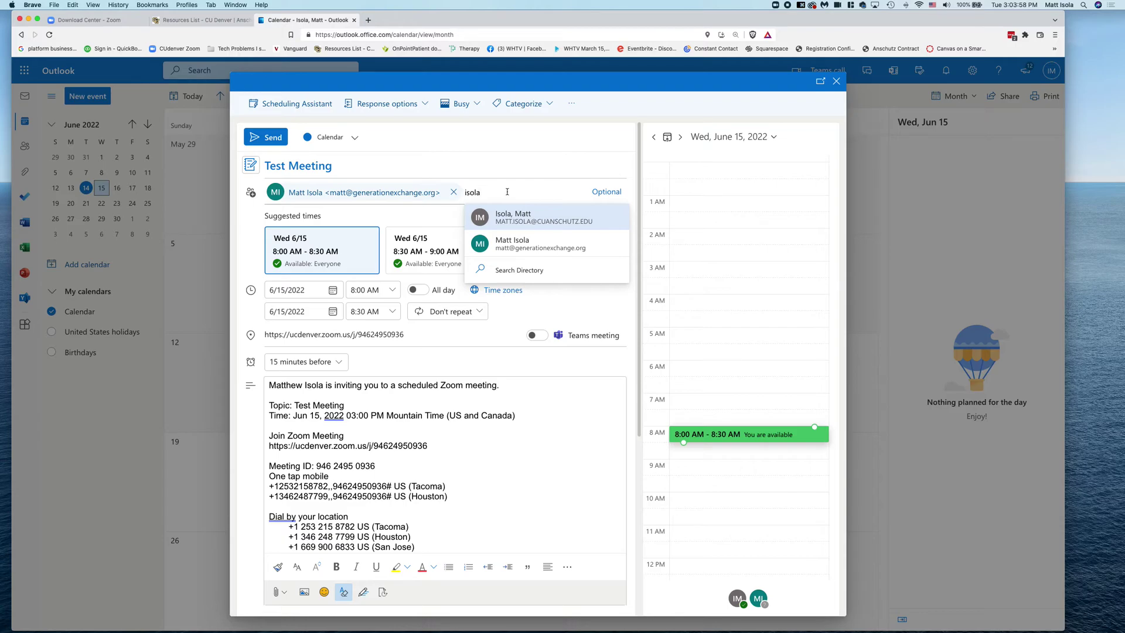
pyautogui.press('Return')
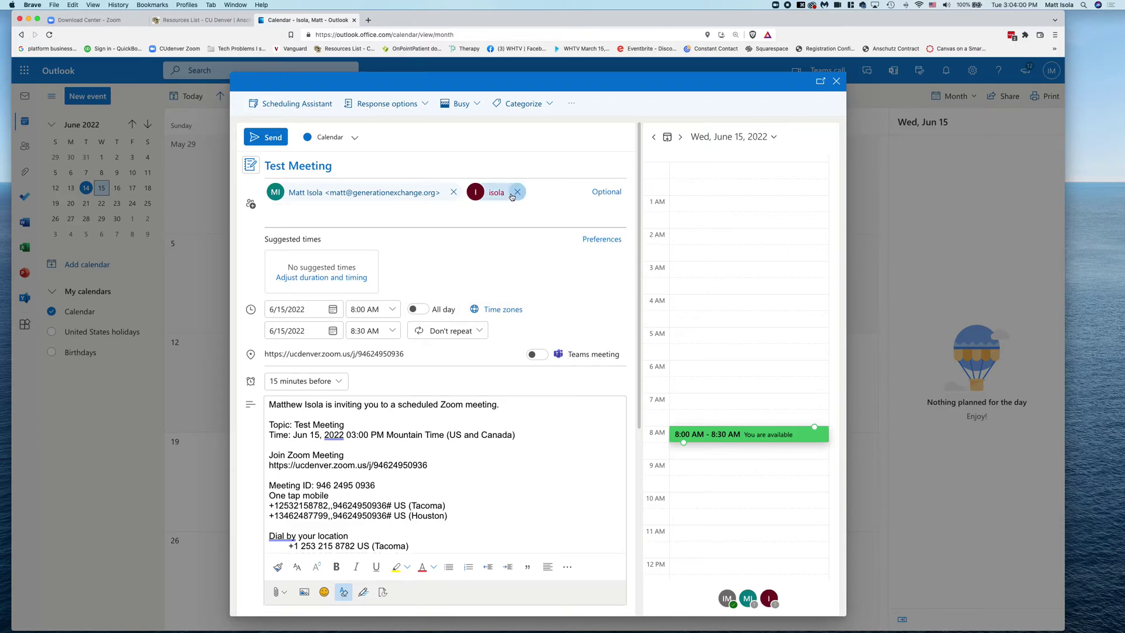
pyautogui.click(515, 193)
pyautogui.write('matt')
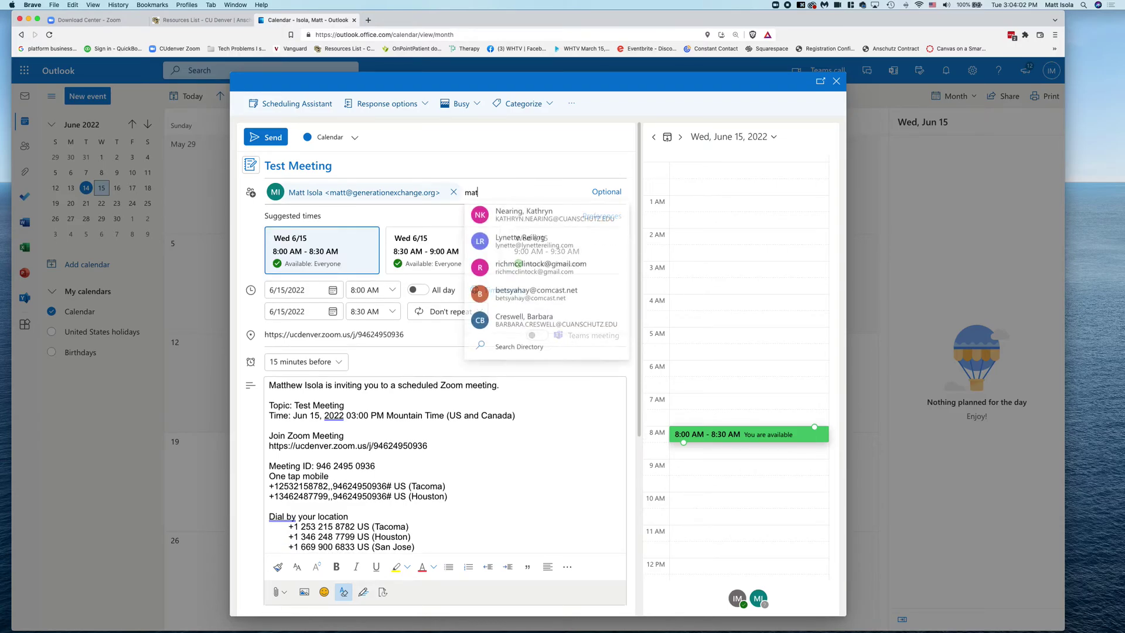
pyautogui.click(513, 244)
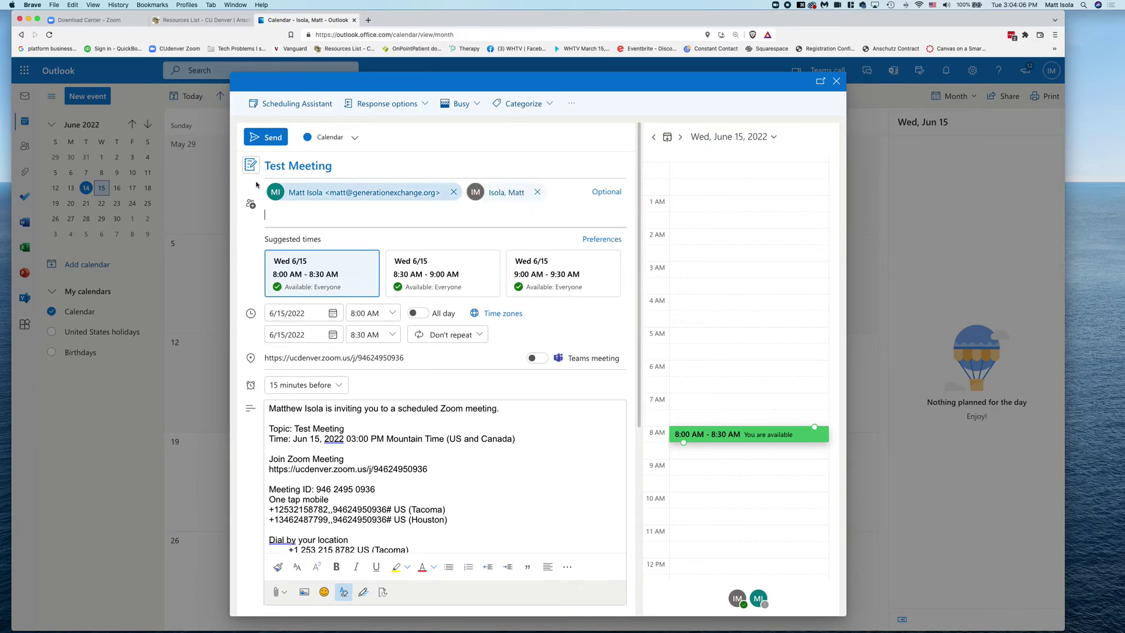
pyautogui.click(271, 211)
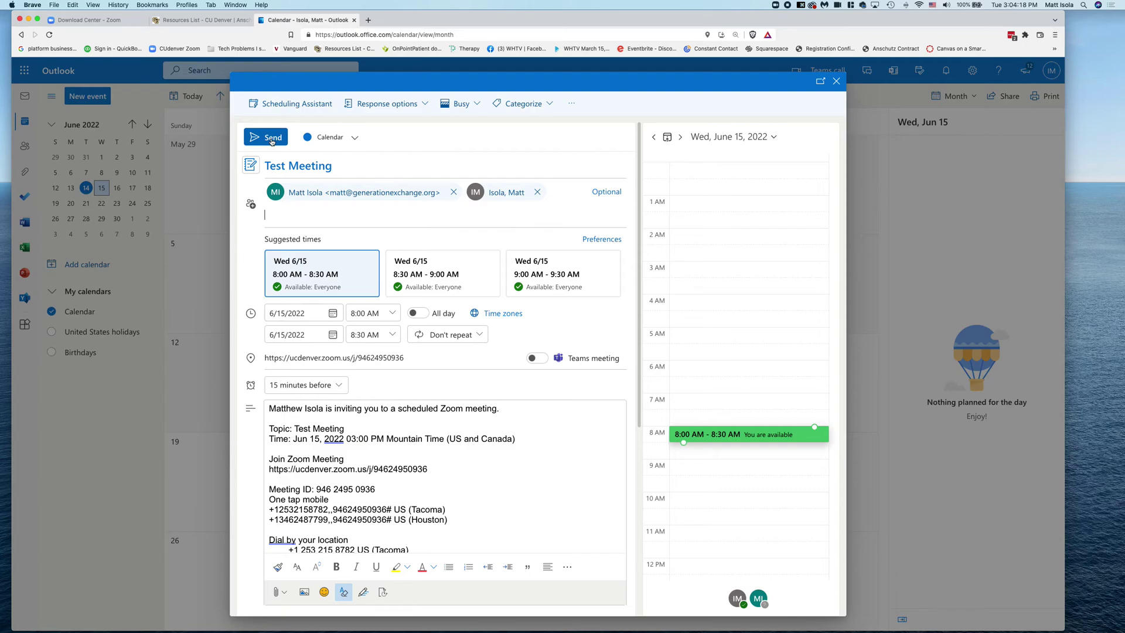
# - Move the Test Meeting start to 3:00 PM and send the invitation
pyautogui.click(385, 311)
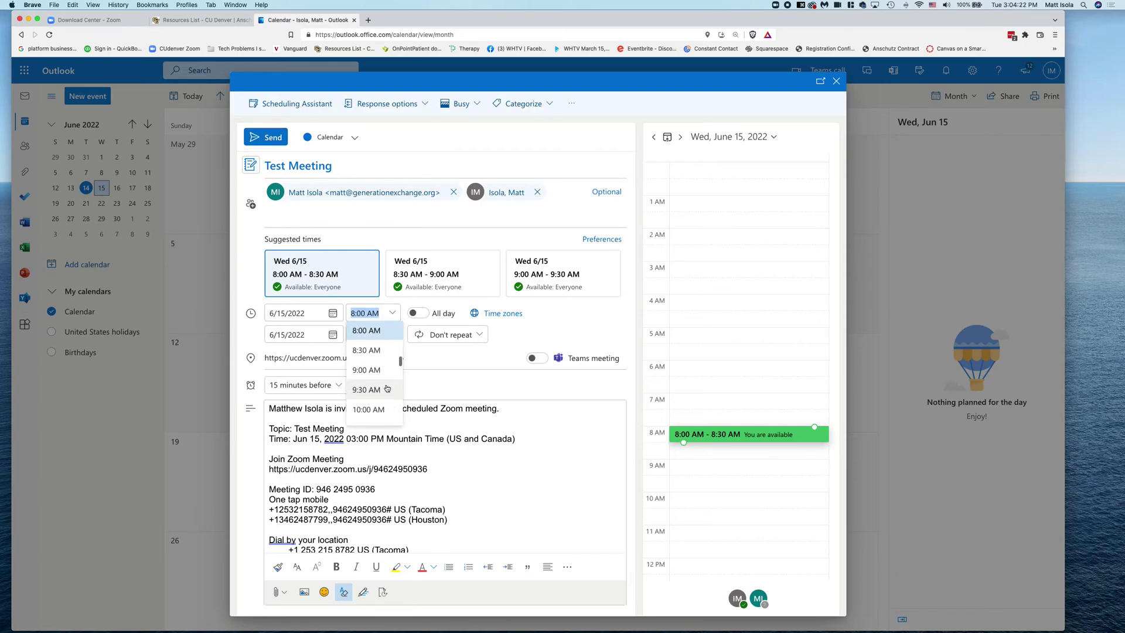
pyautogui.scroll(-6, 386, 388)
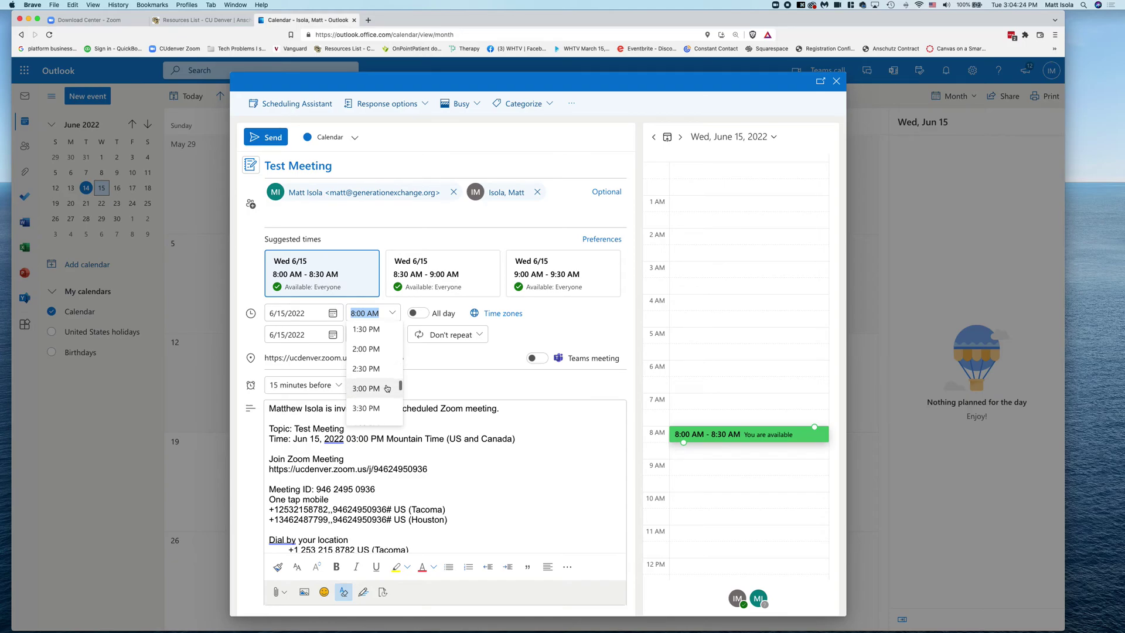
pyautogui.click(387, 388)
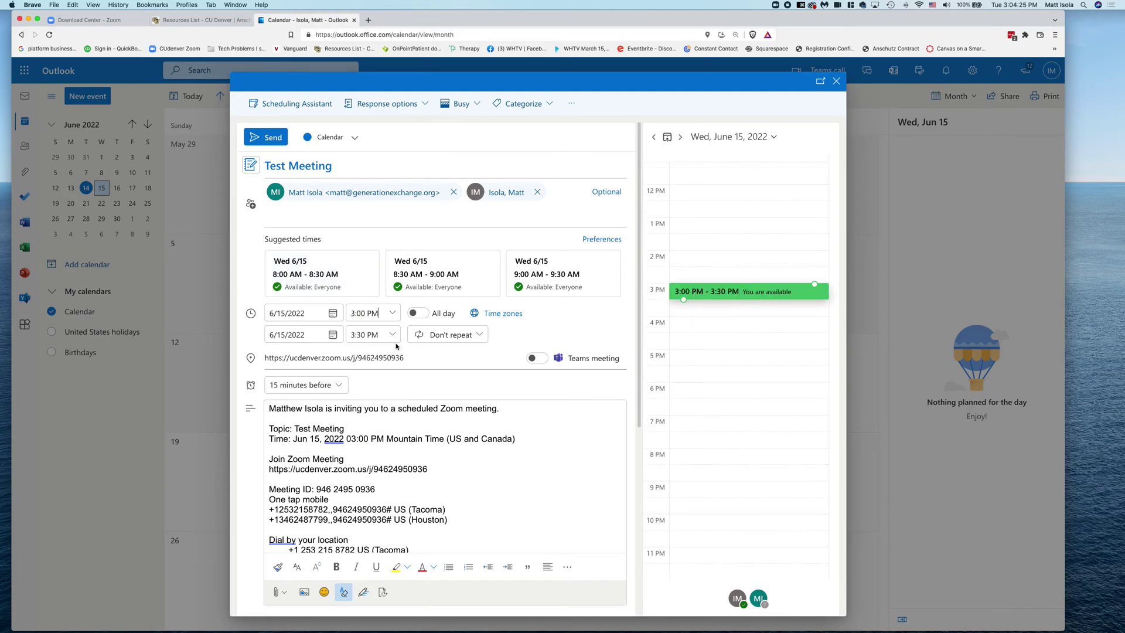
pyautogui.click(257, 138)
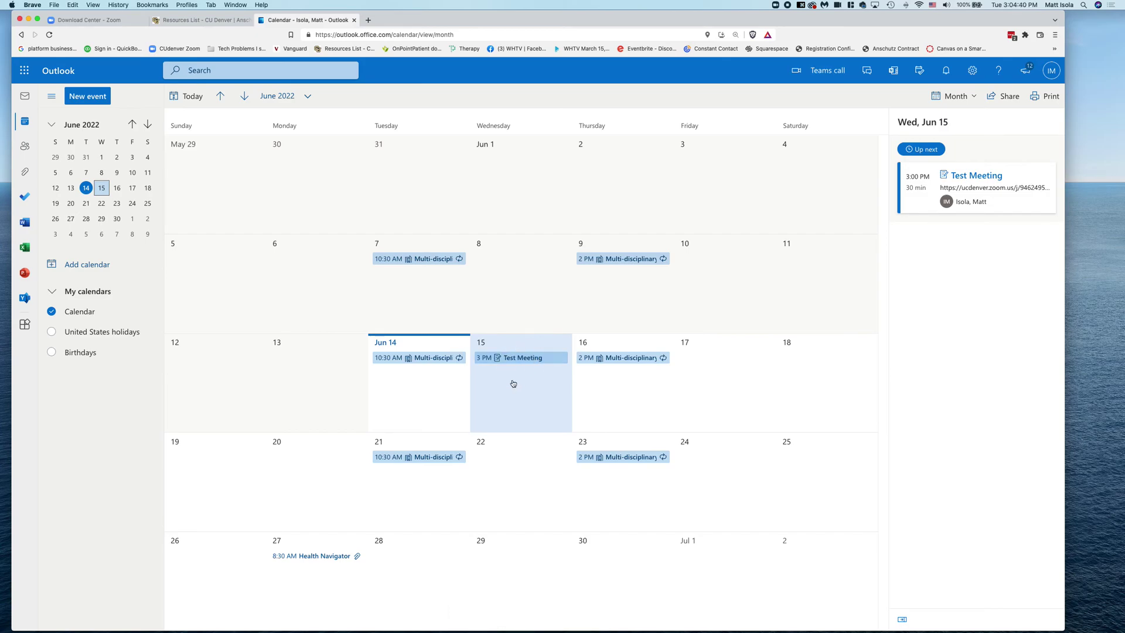
# - Review the sent Test Meeting event, close it, and minimize the browser window
pyautogui.doubleClick(528, 358)
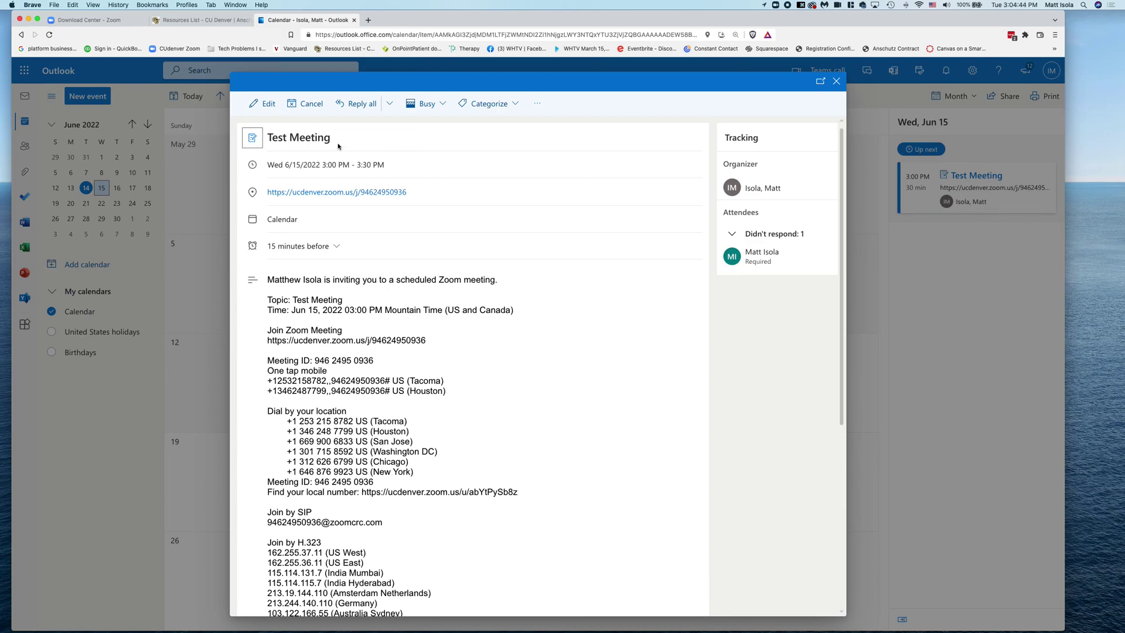
pyautogui.scroll(-1, 355, 154)
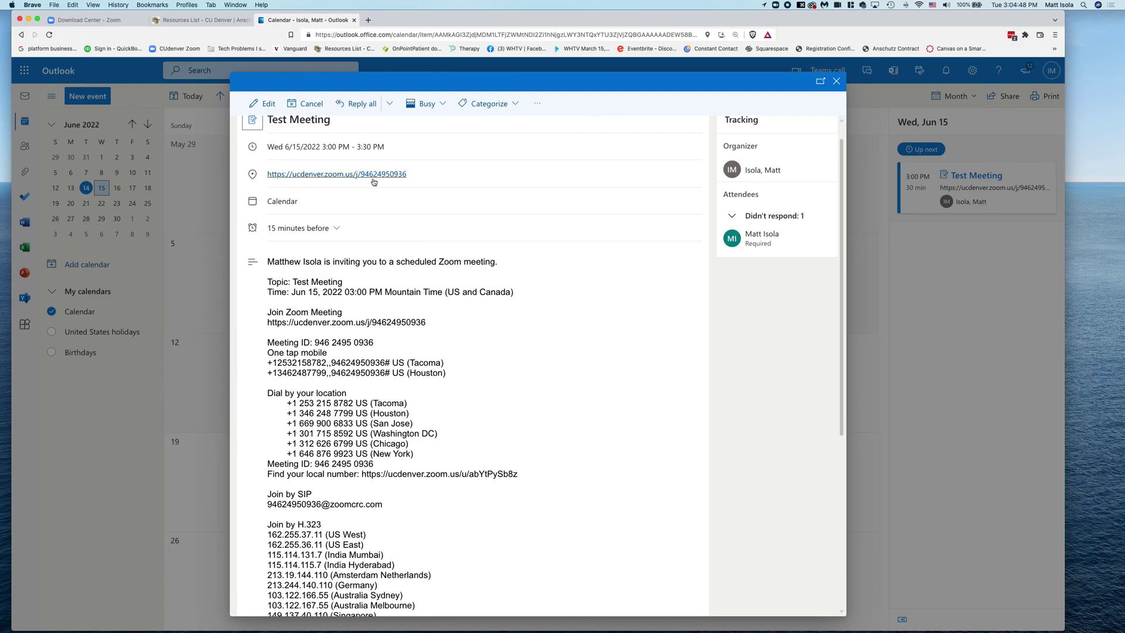
pyautogui.scroll(1, 375, 180)
pyautogui.click(837, 77)
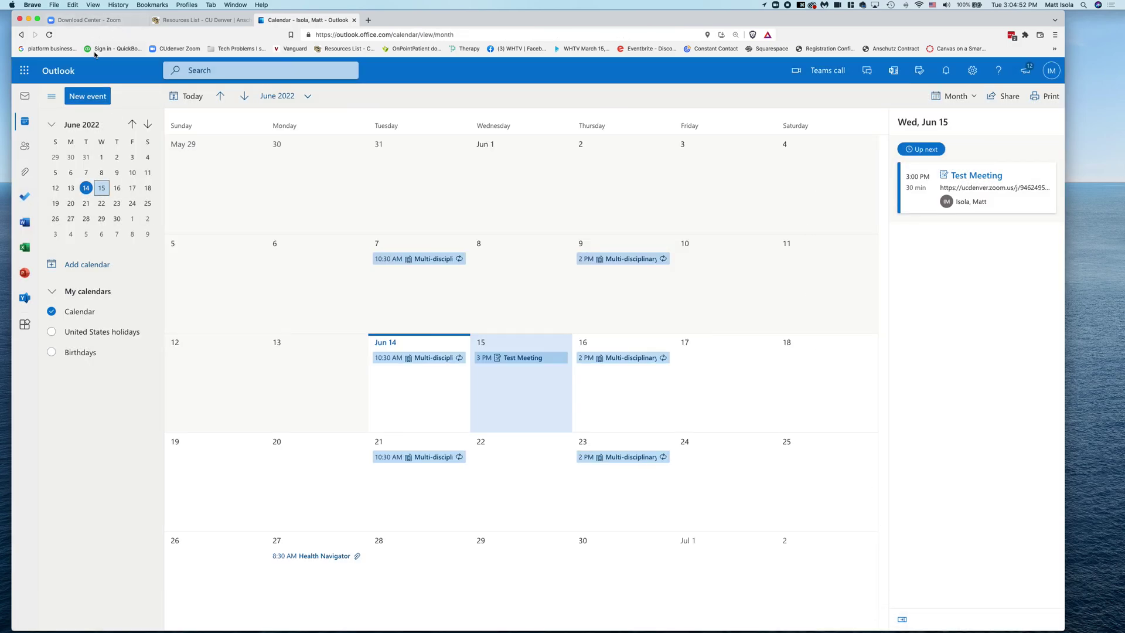
pyautogui.click(29, 19)
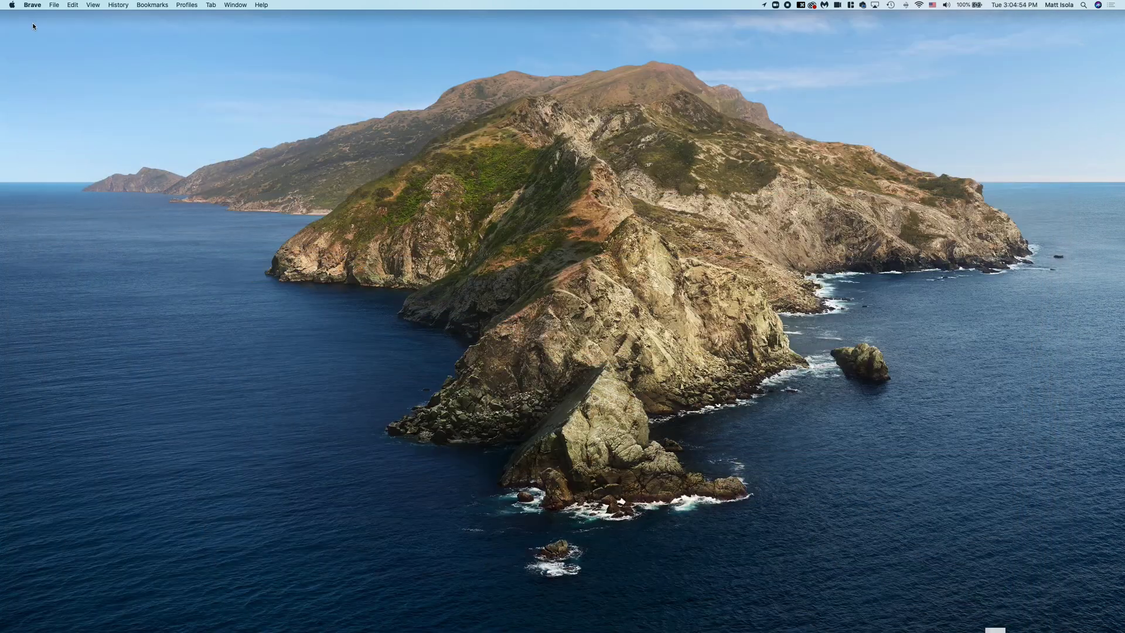